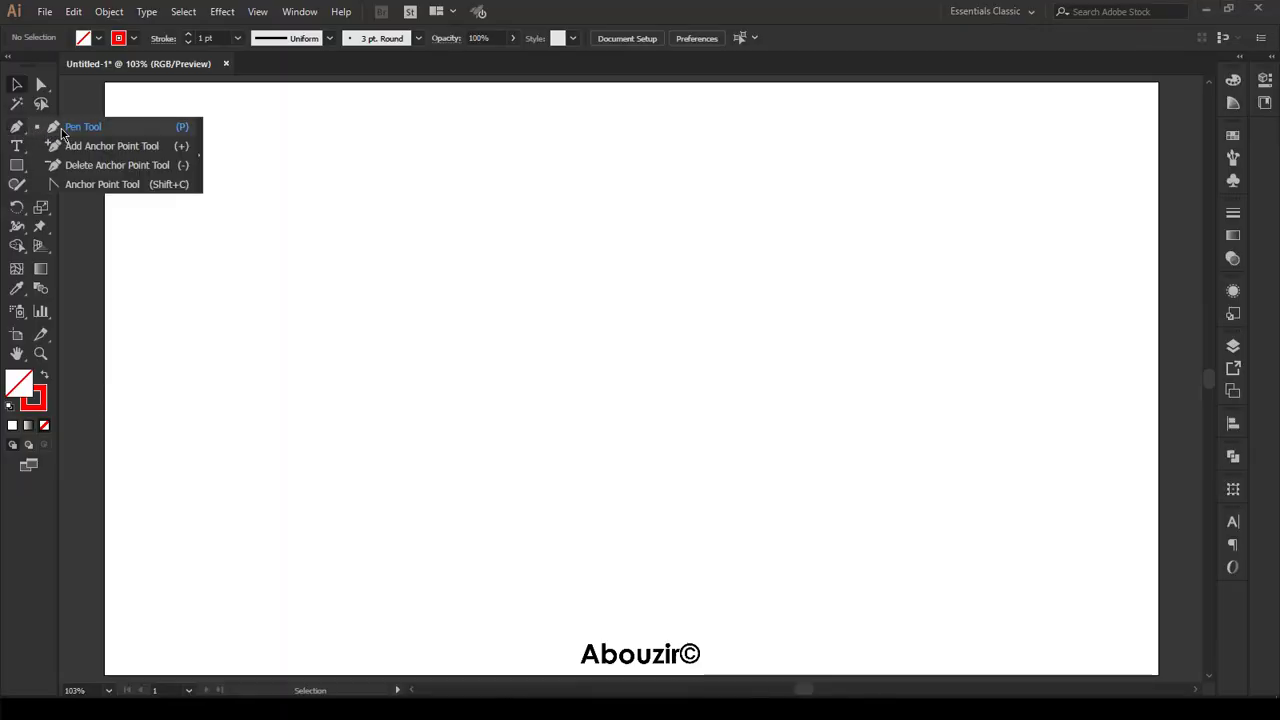
Draw a tall vertical straight line near the artboard centre with the Pen Tool.
click(60, 127)
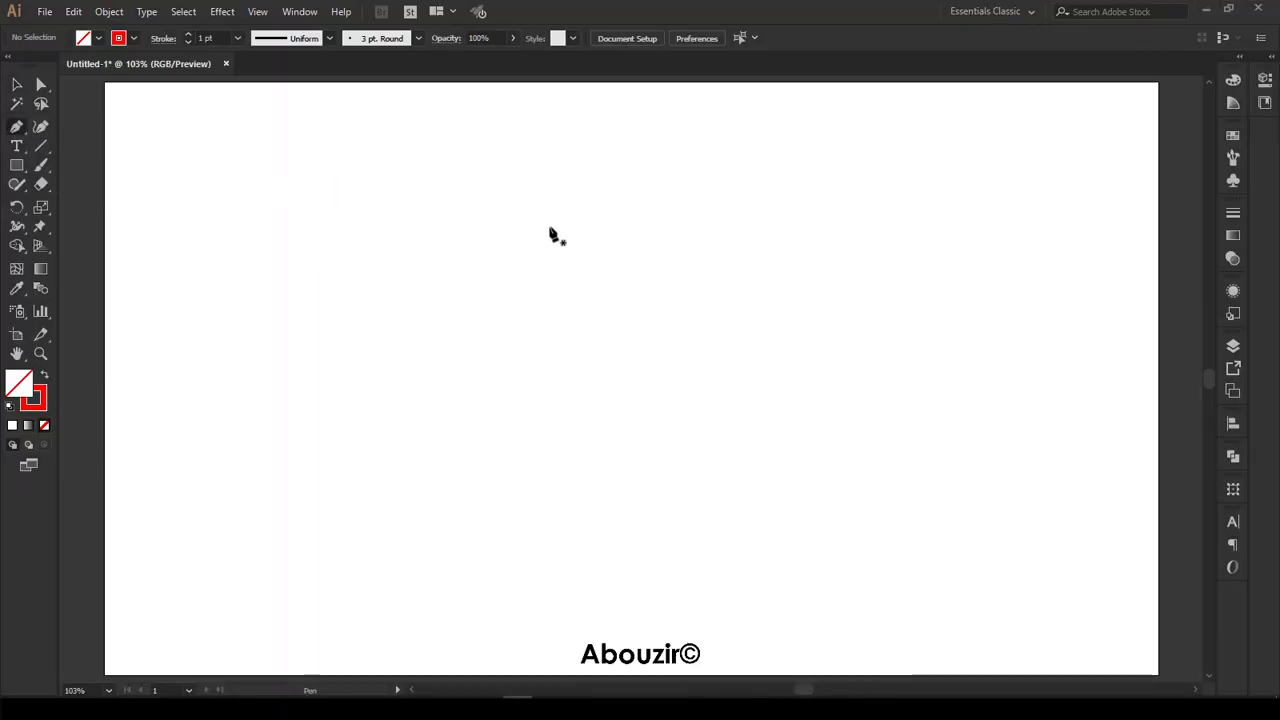
click(551, 233)
click(551, 186)
drag(555, 268, 555, 596)
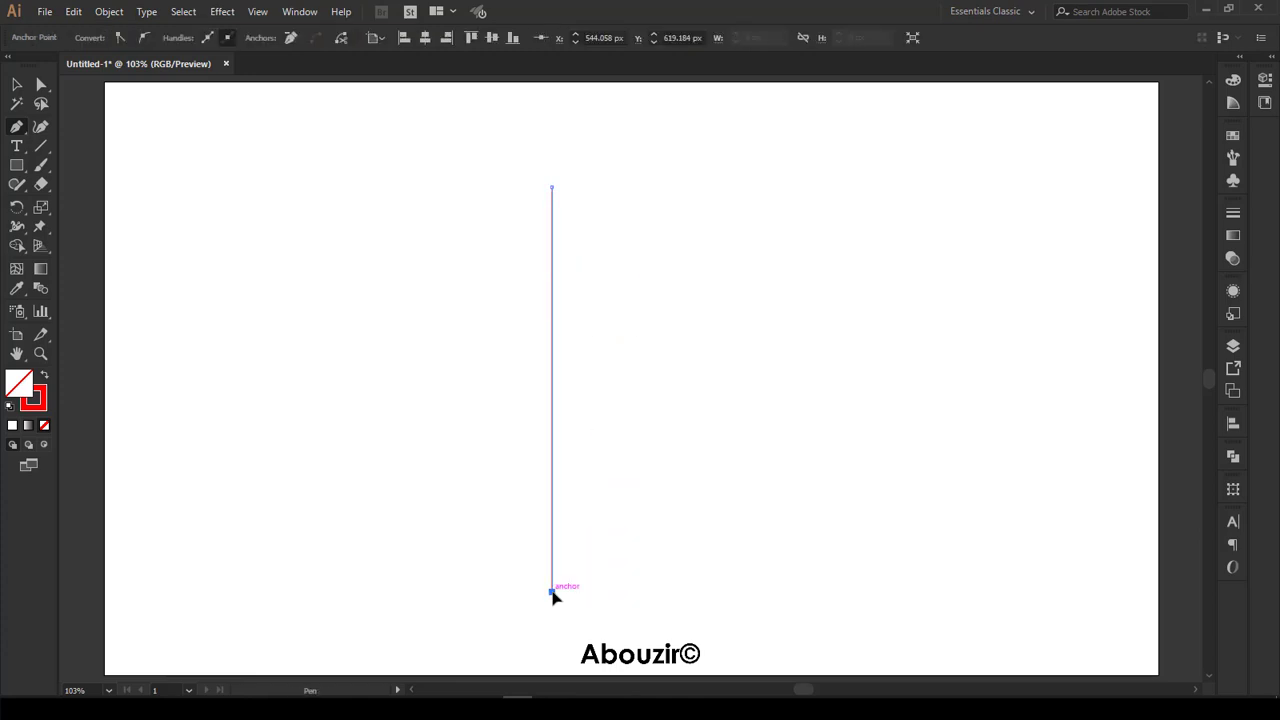
Paste a copy of the vertical line in place and shift it about 43 px right.
key(v)
click(590, 360)
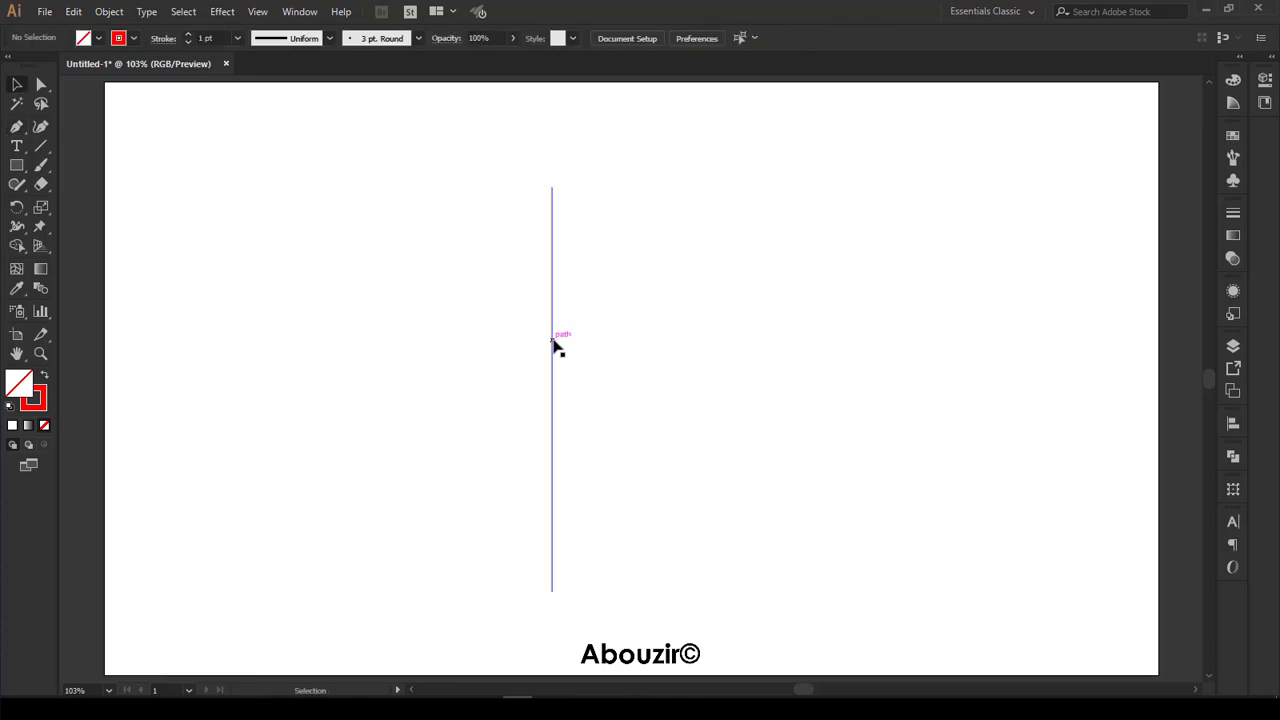
click(550, 345)
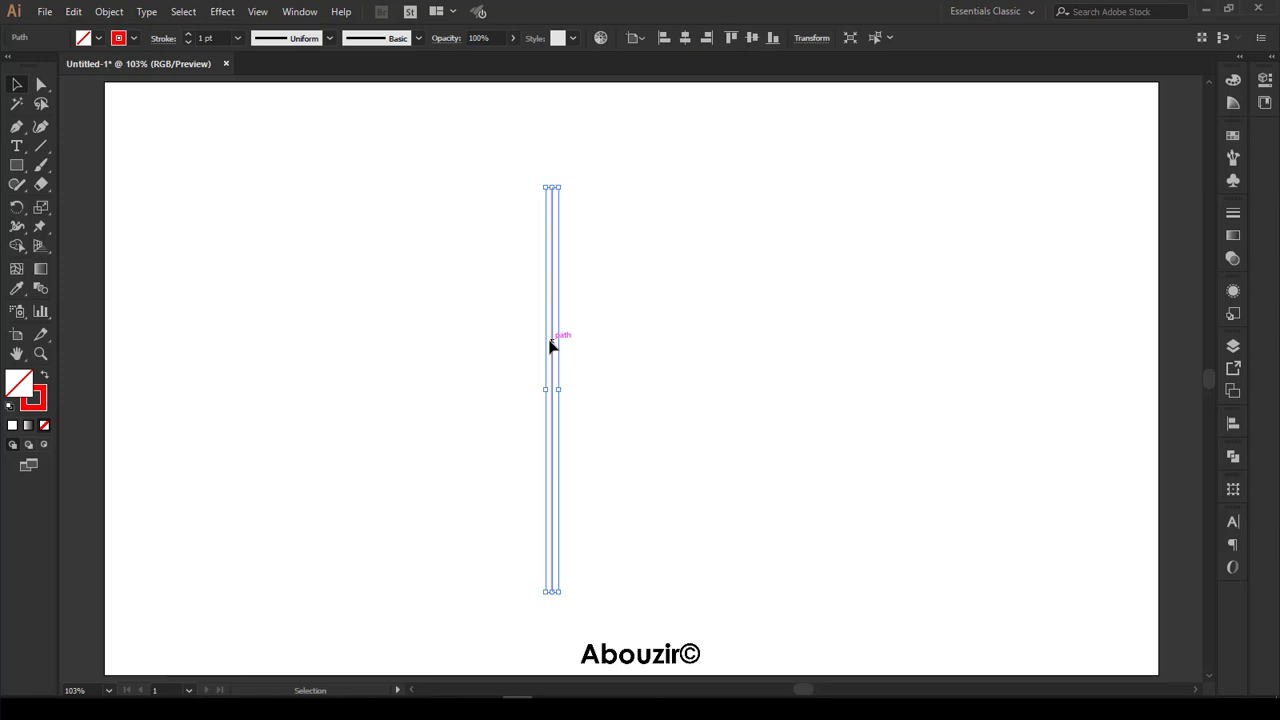
click(105, 11)
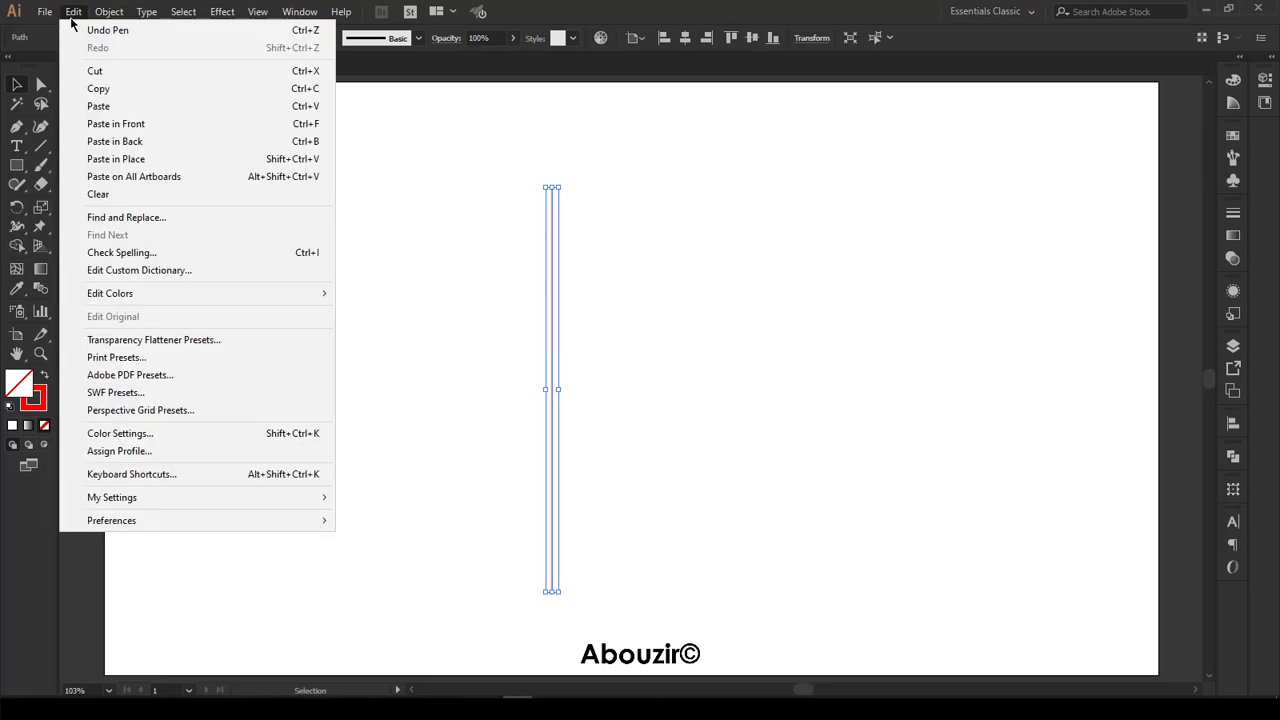
click(111, 94)
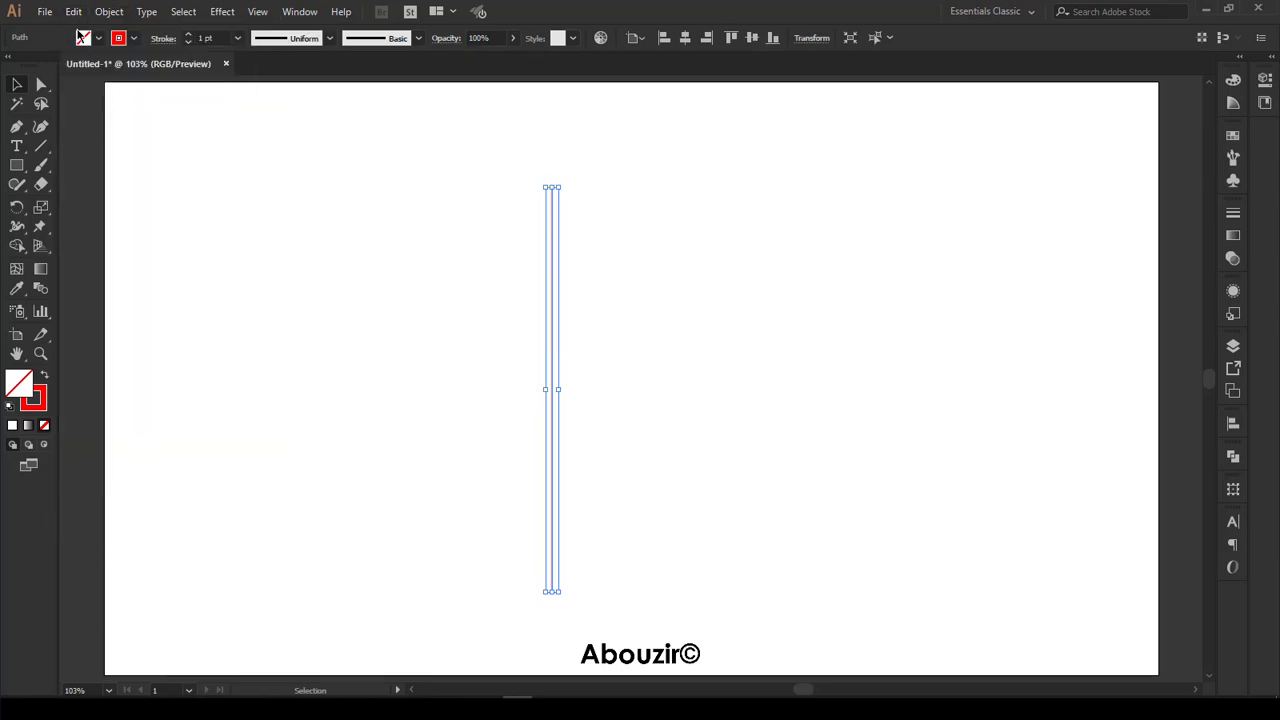
click(74, 18)
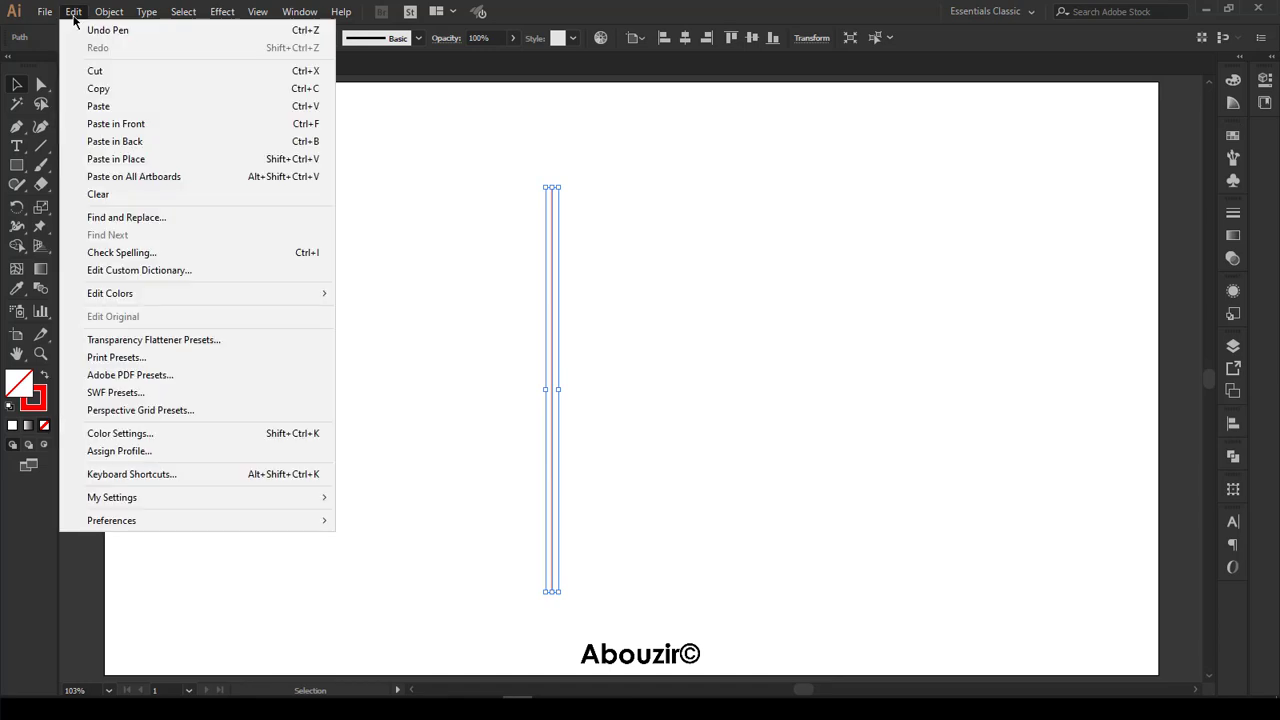
click(161, 158)
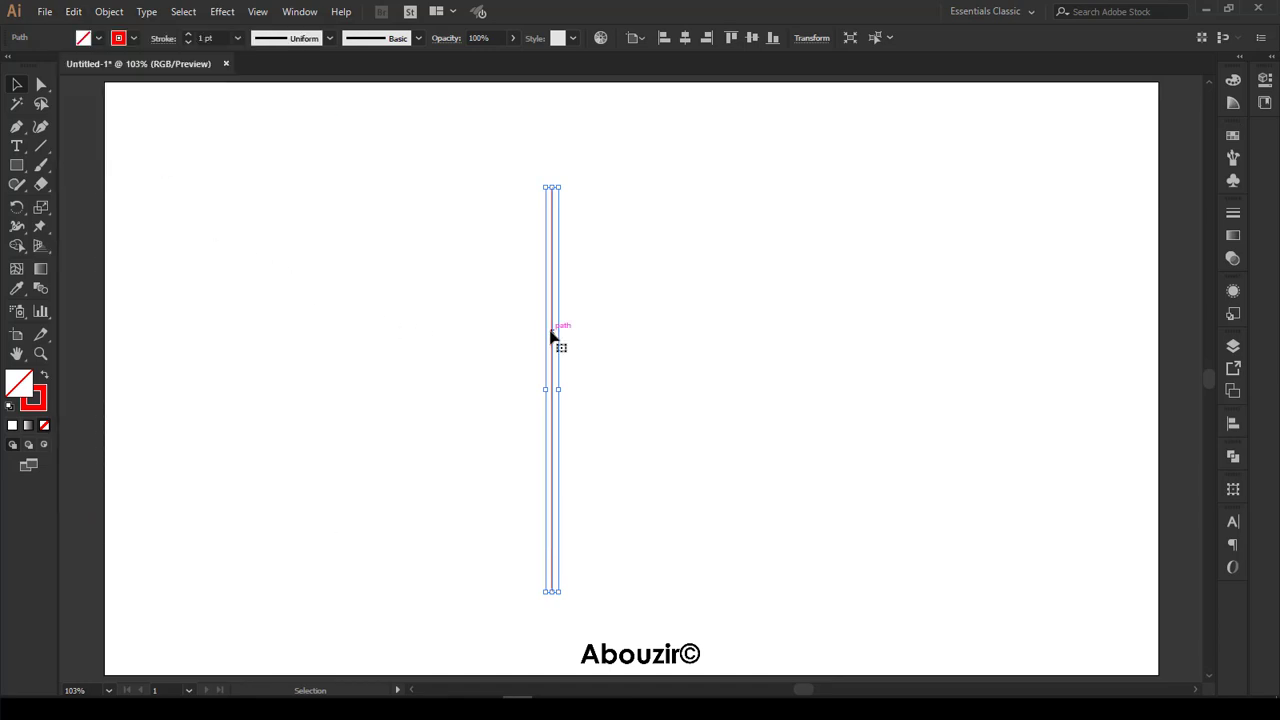
mouse_move(553, 337)
mouse_down()
mouse_move(589, 331)
mouse_move(512, 360)
mouse_up()
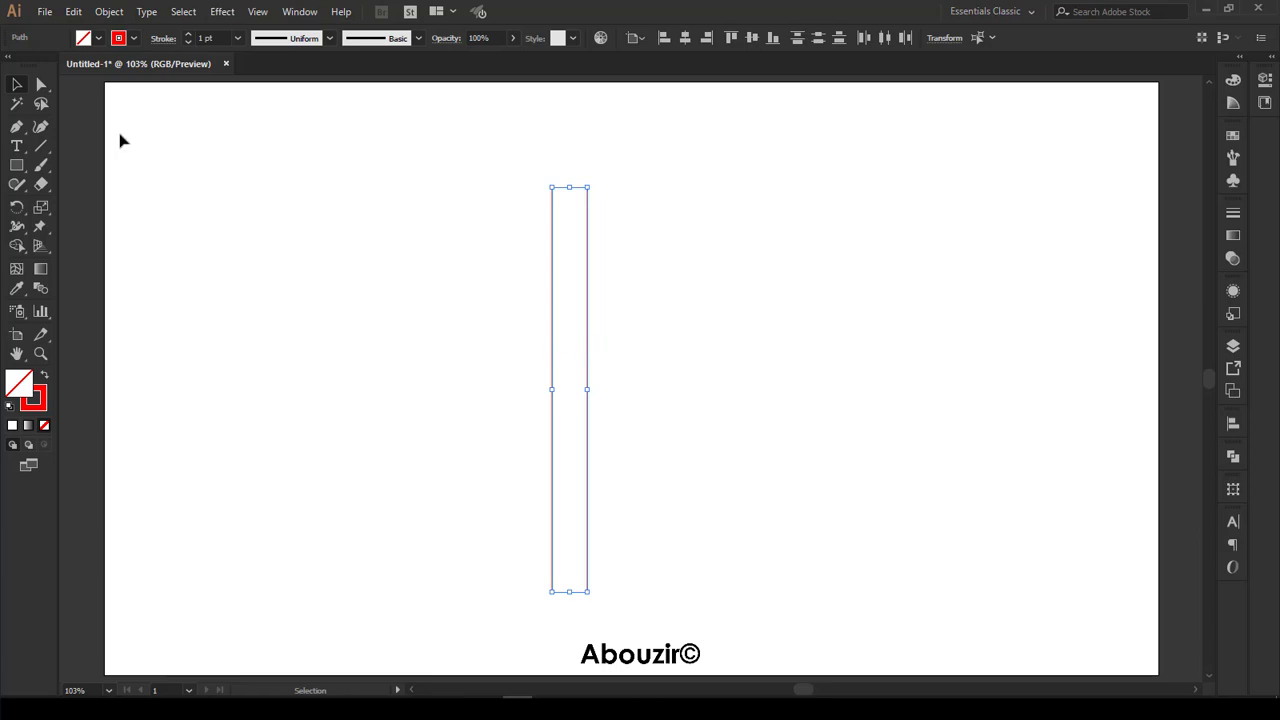
Paste a copy of the vertical line pair in place and move it right.
click(74, 11)
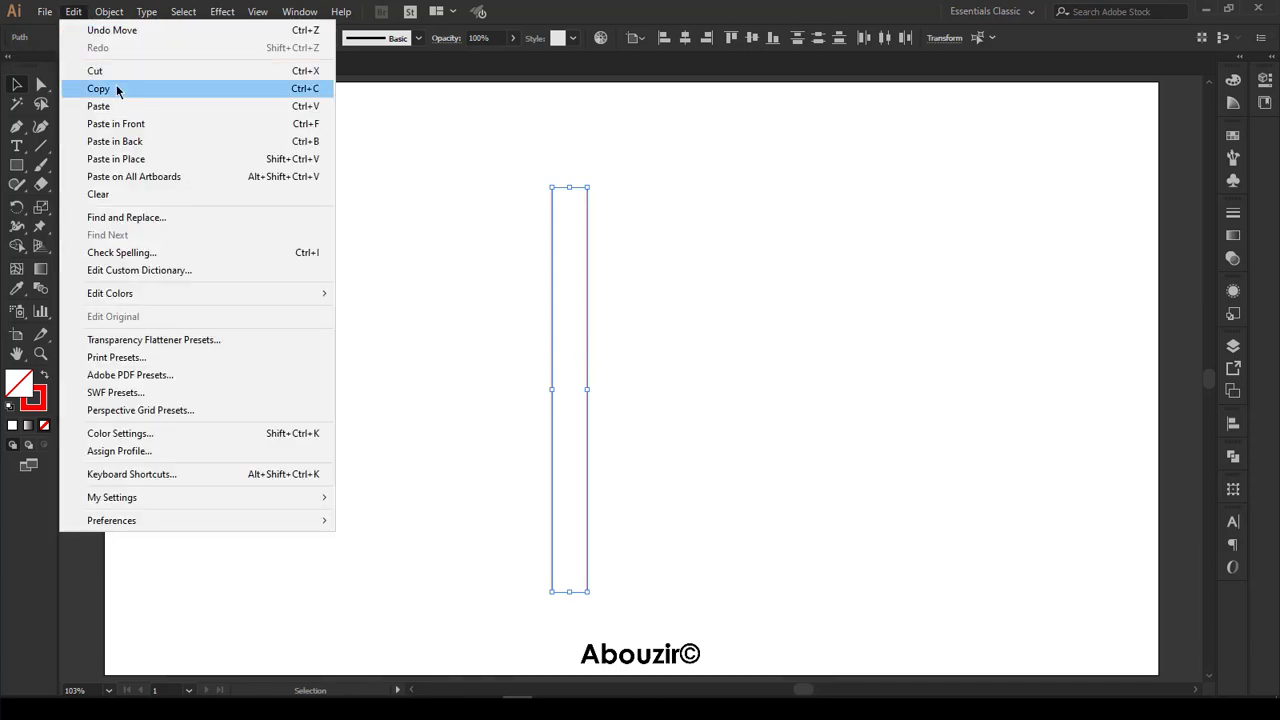
click(112, 89)
click(79, 17)
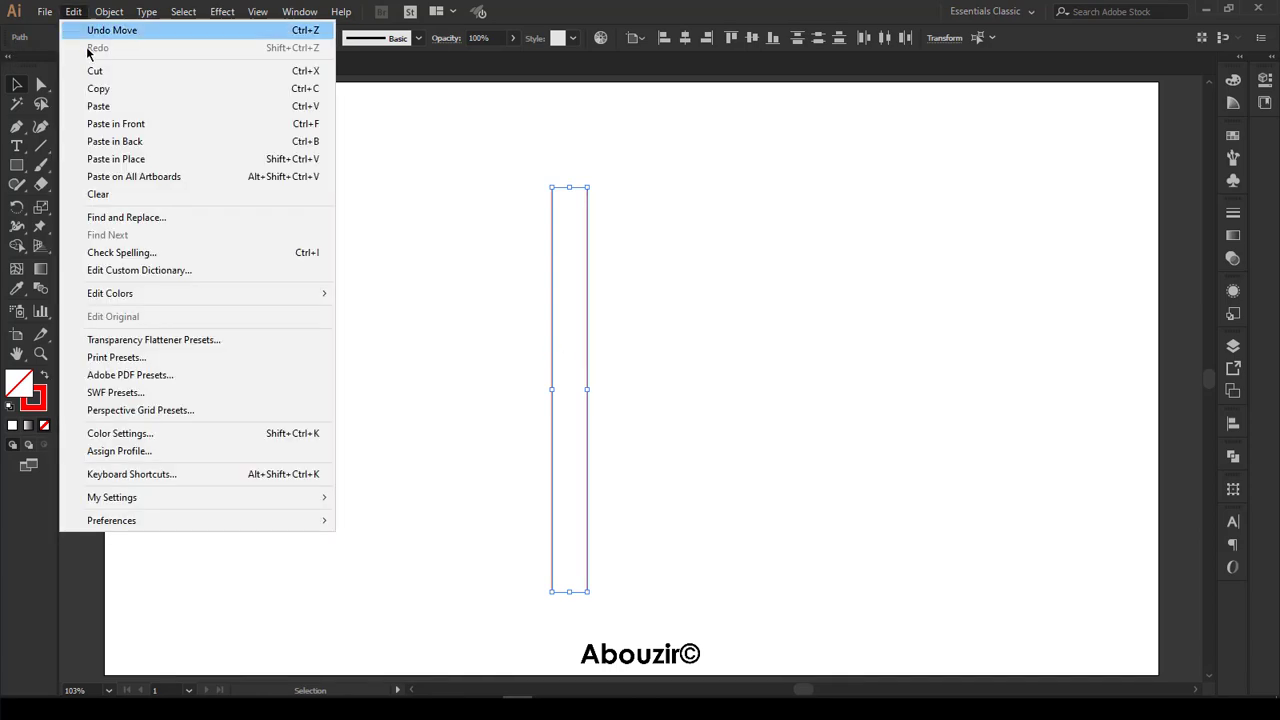
click(120, 157)
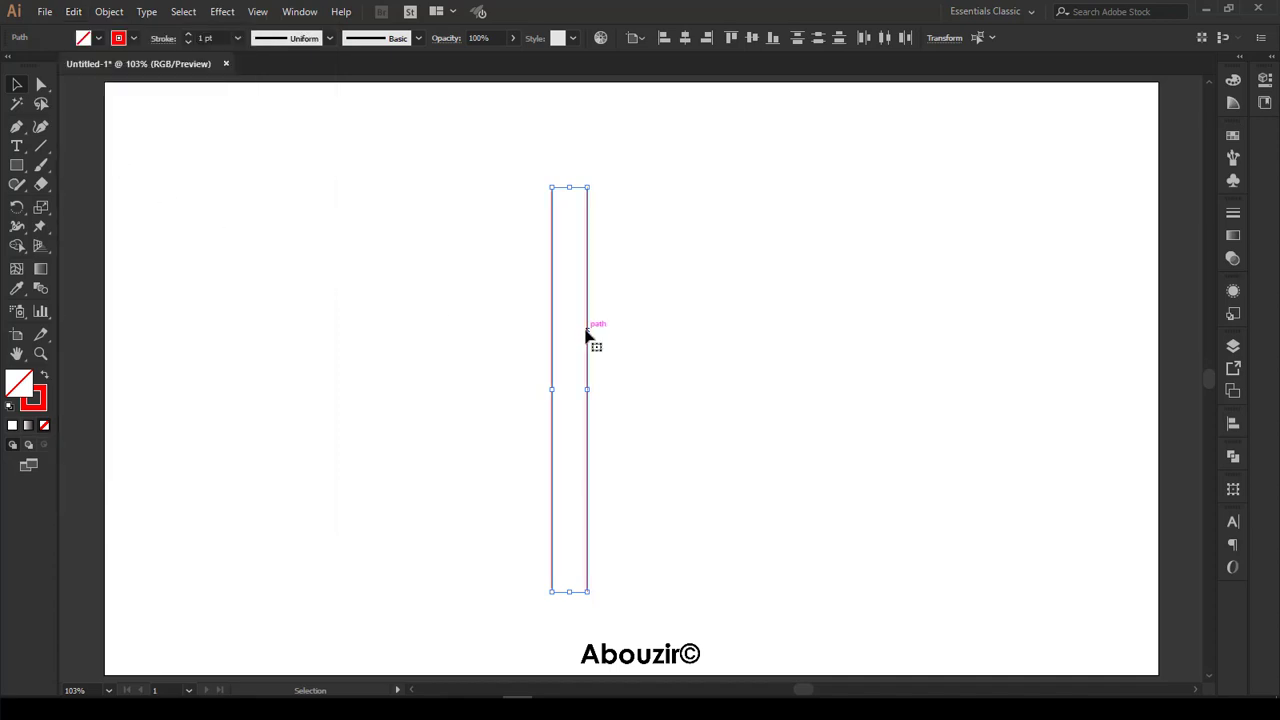
drag(587, 334, 638, 333)
Rotate the pasted line pair by 49°.
right_click(637, 332)
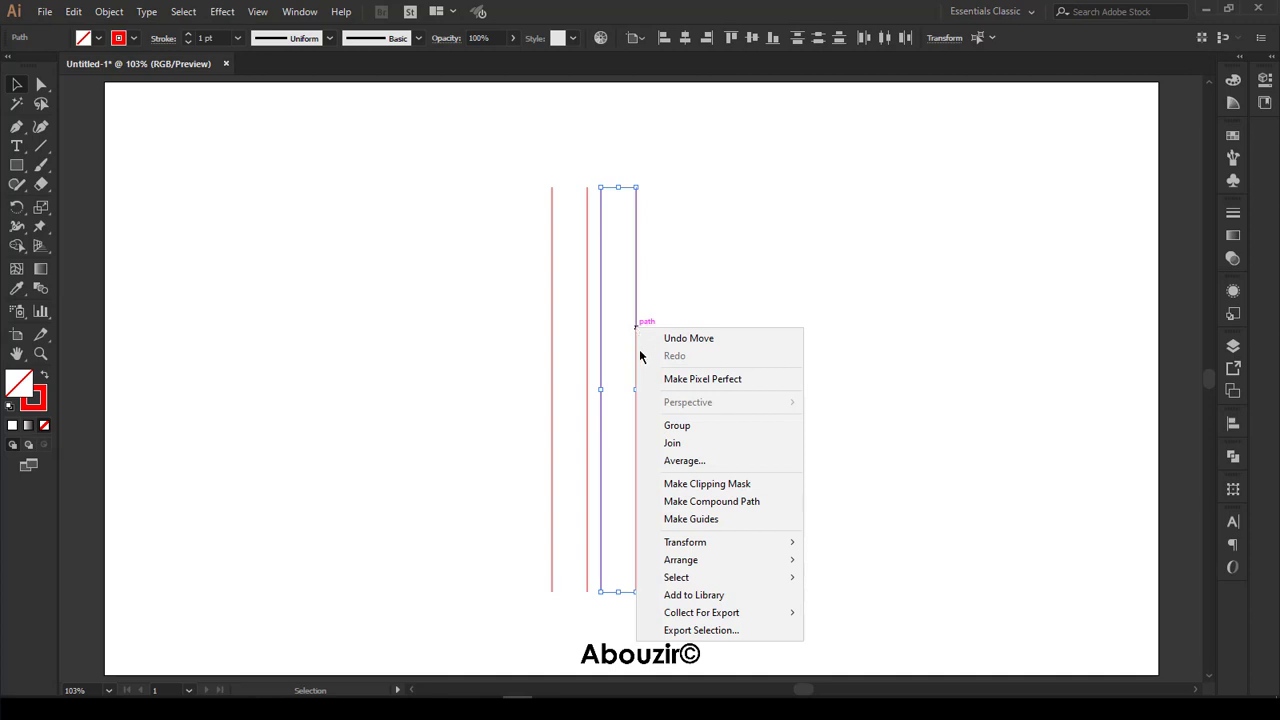
mouse_move(700, 542)
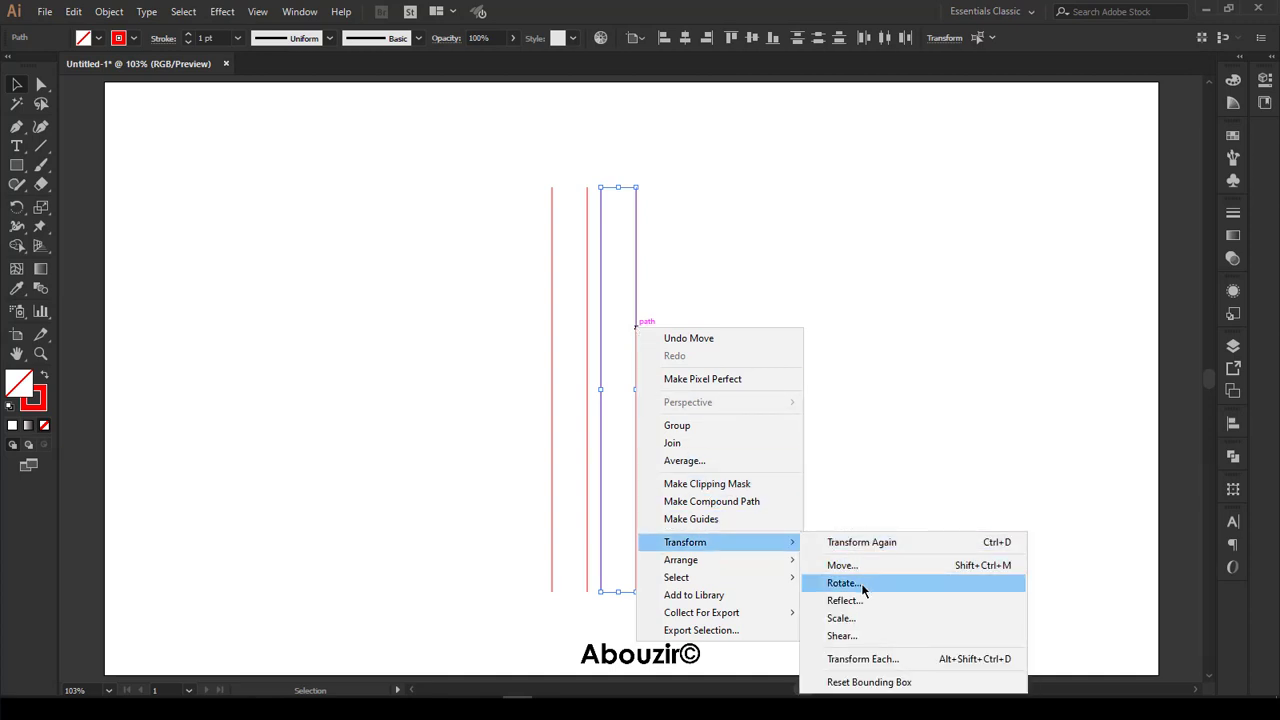
click(844, 583)
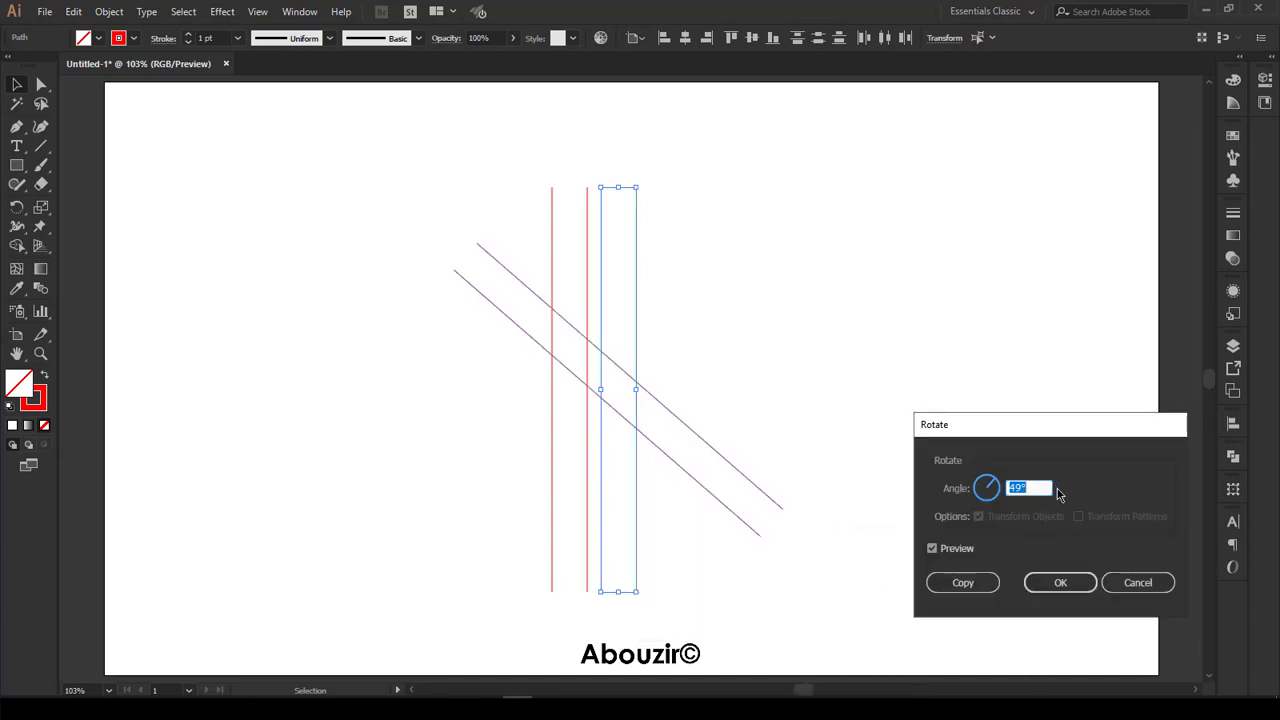
text(0)
click(932, 548)
click(932, 548)
click(1039, 487)
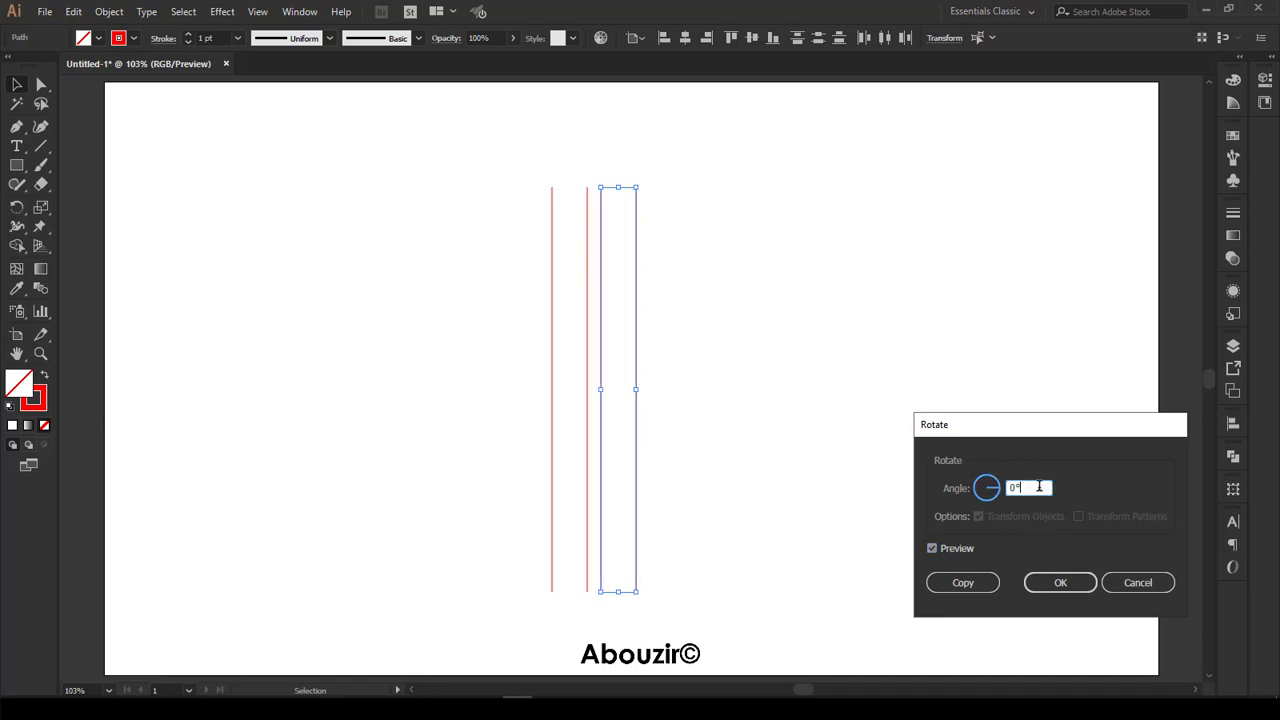
key(Up)
key(Up)
key(Up)
key(Up)
key(Up)
key(Up)
key(Up)
key(Up)
key(Up)
key(Up)
key(Up)
key(Up)
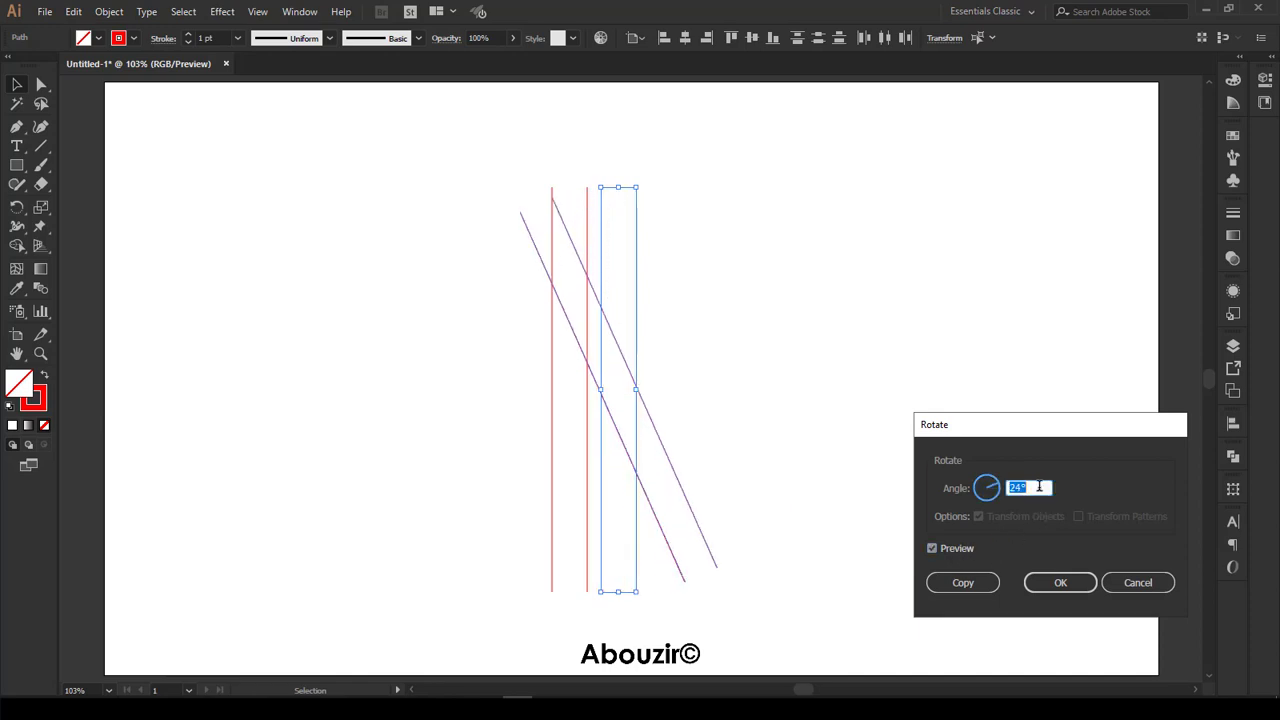
key(Up)
key(Up)
key(Up)
key(Up)
key(Up)
key(Up)
key(Up)
key(Up)
key(Up)
key(Up)
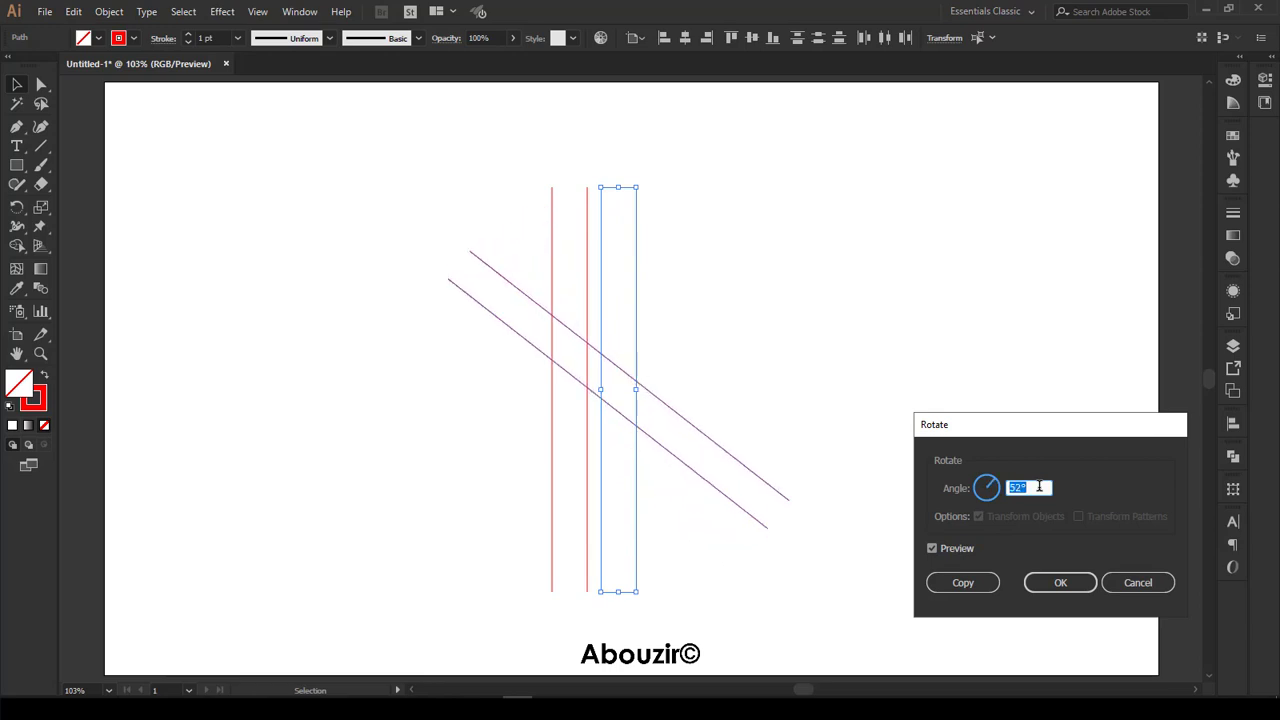
key(Up)
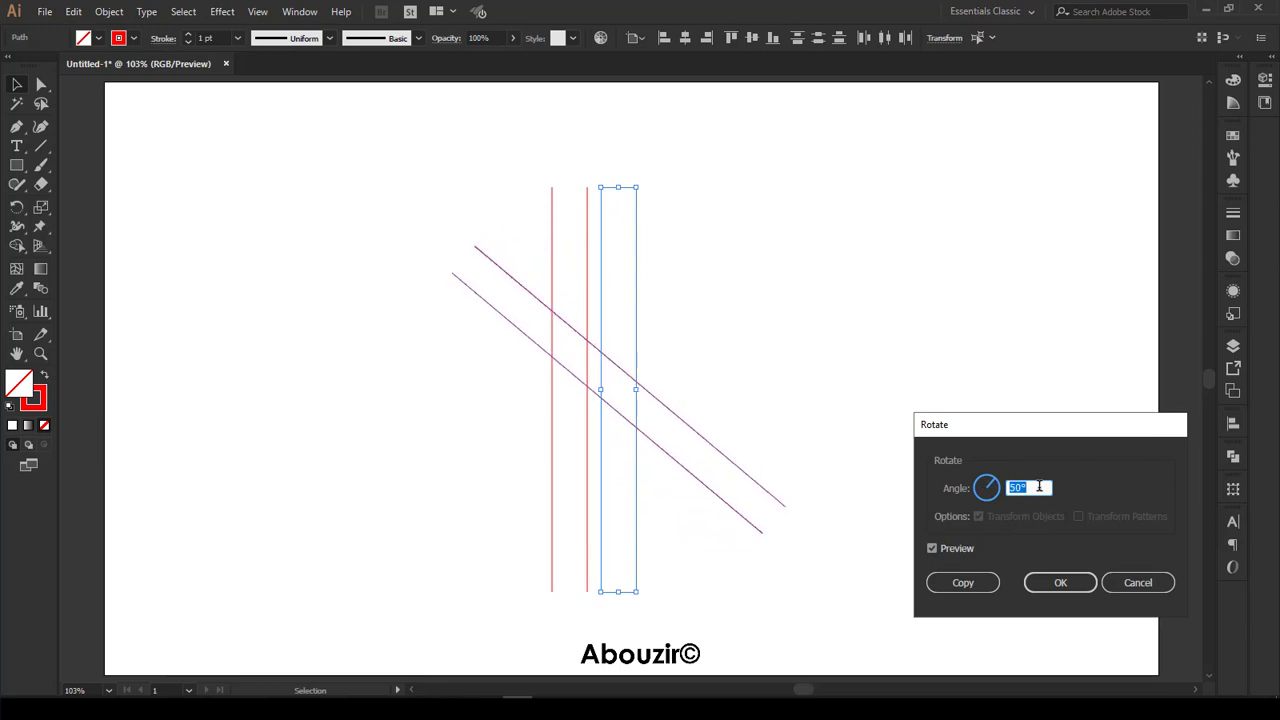
key(Down)
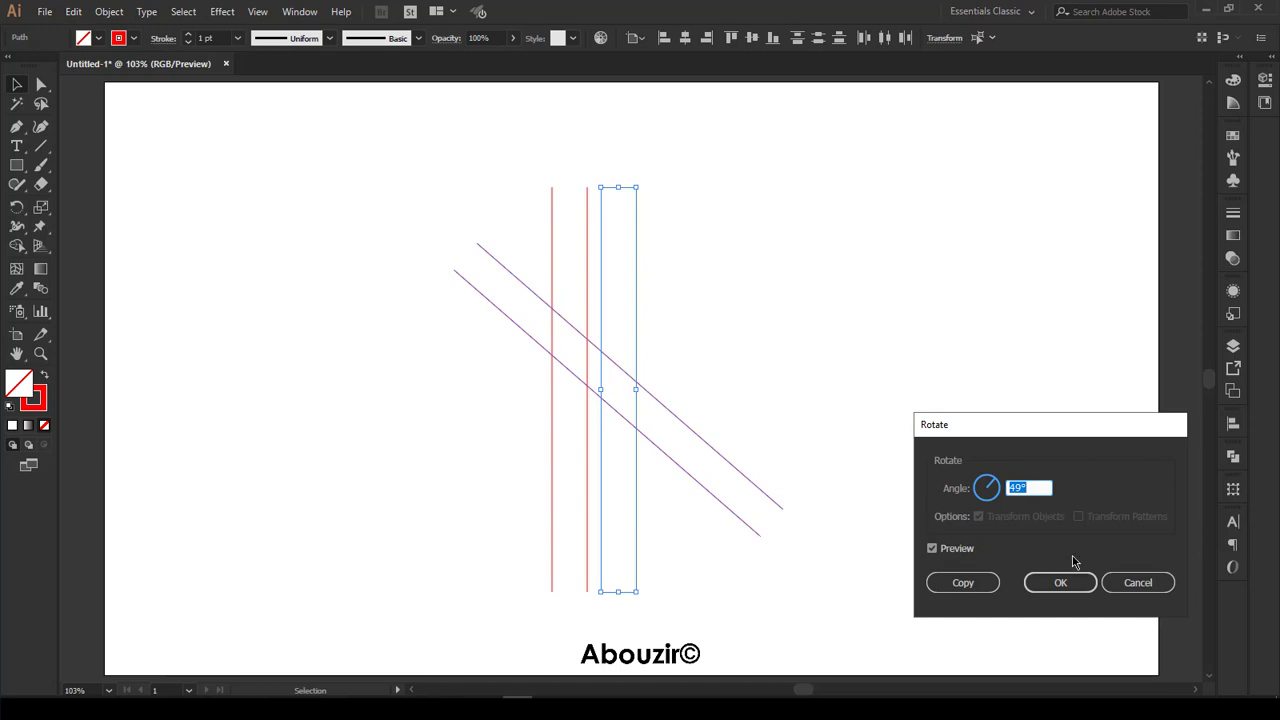
click(1068, 585)
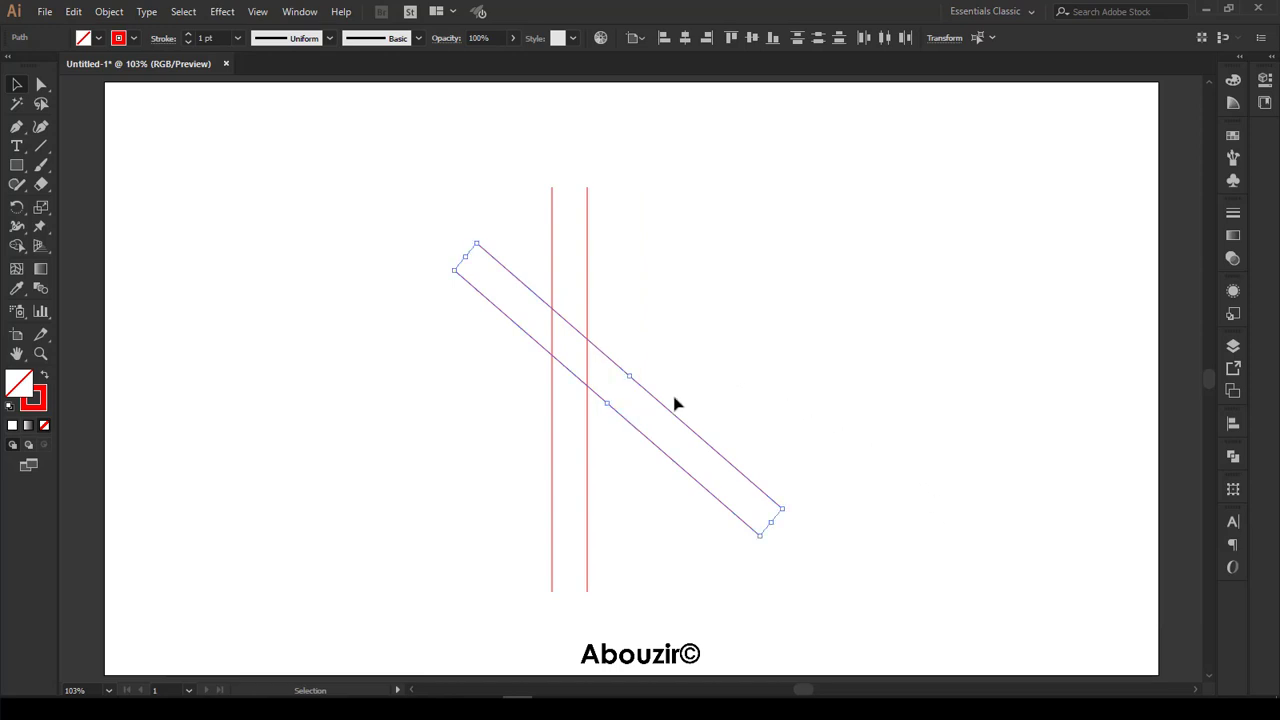
Group the diagonal line pair and the vertical line pair separately.
click(114, 13)
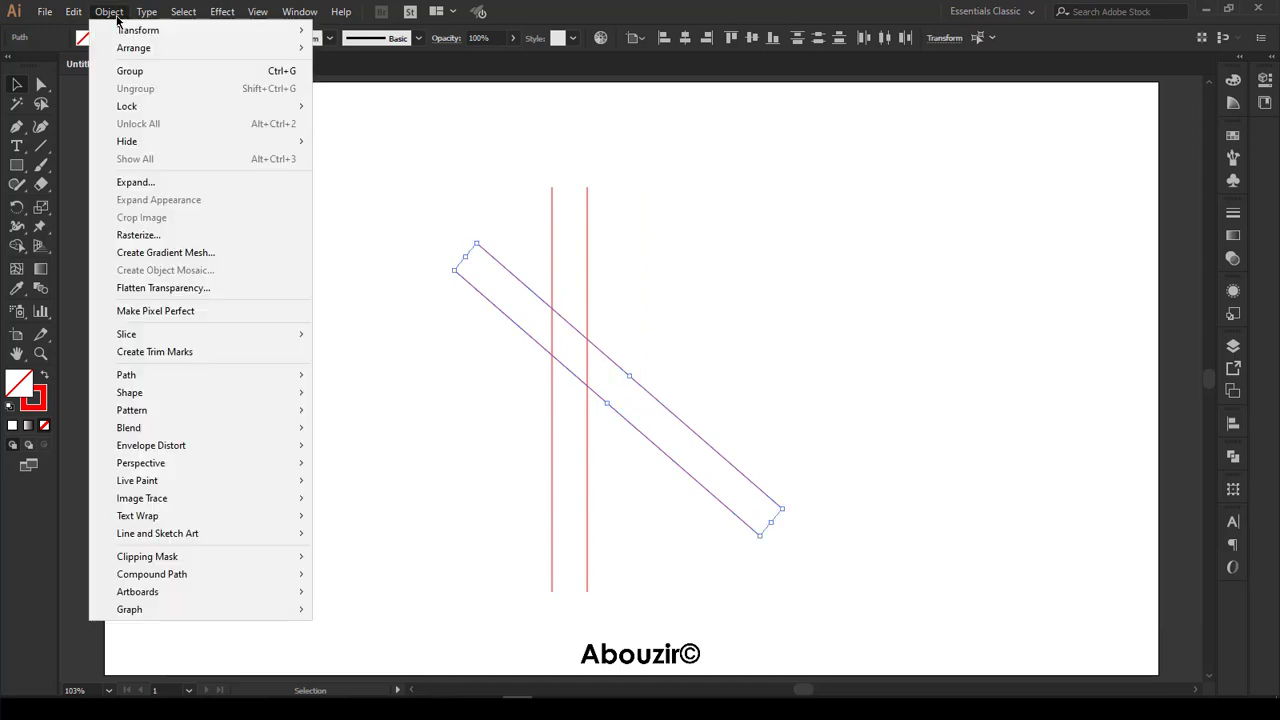
click(120, 76)
drag(634, 172, 527, 241)
click(110, 12)
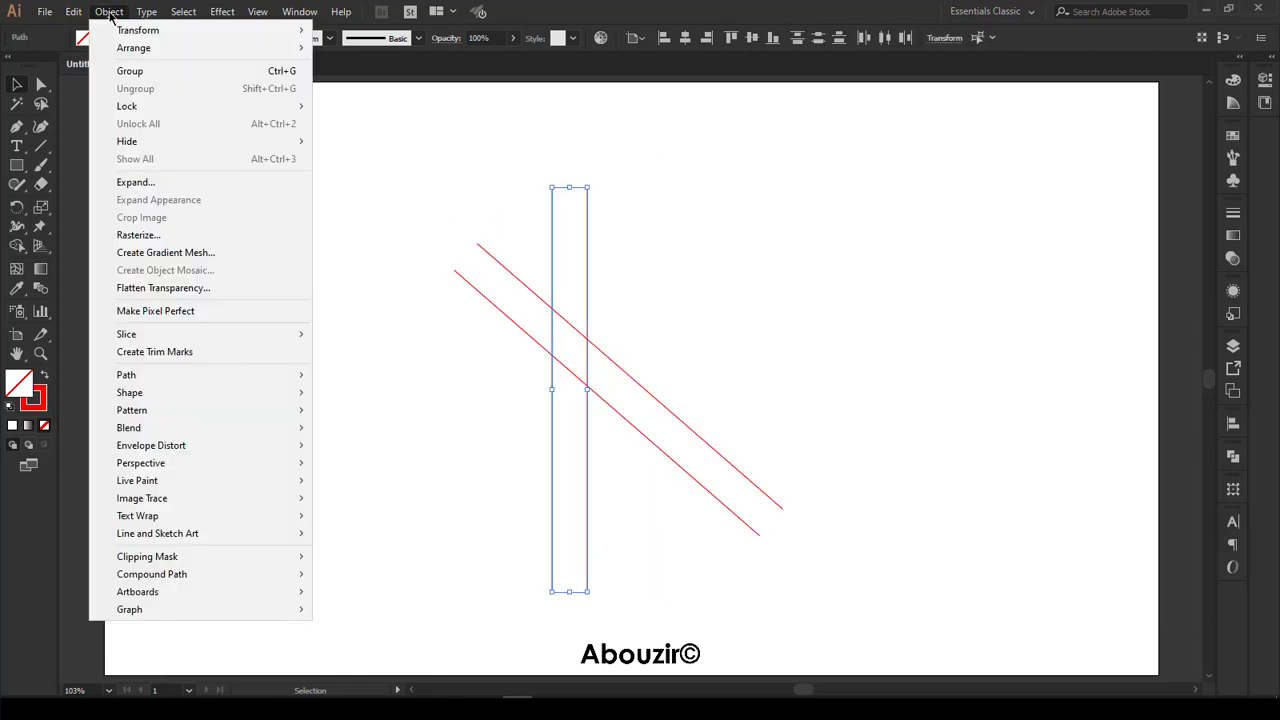
click(120, 69)
Nudge the diagonal group slightly left and centre it vertically on the artboard.
drag(738, 384, 663, 520)
drag(676, 418, 665, 418)
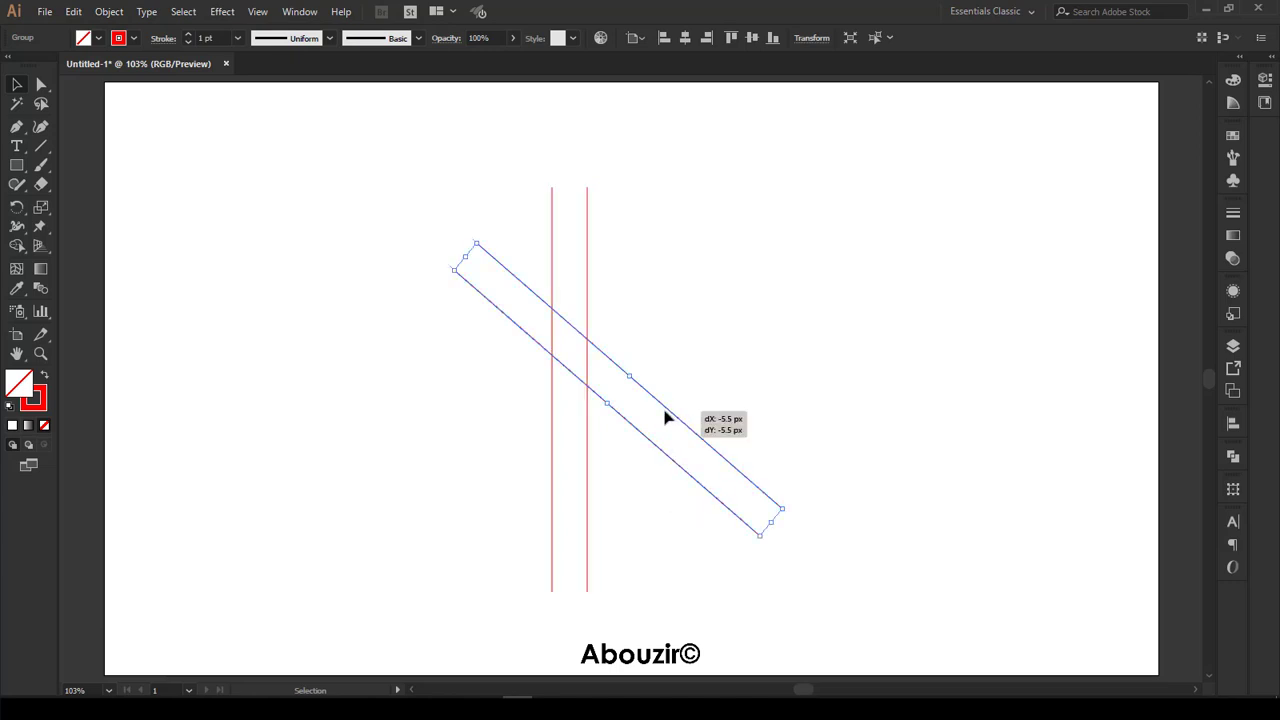
click(752, 37)
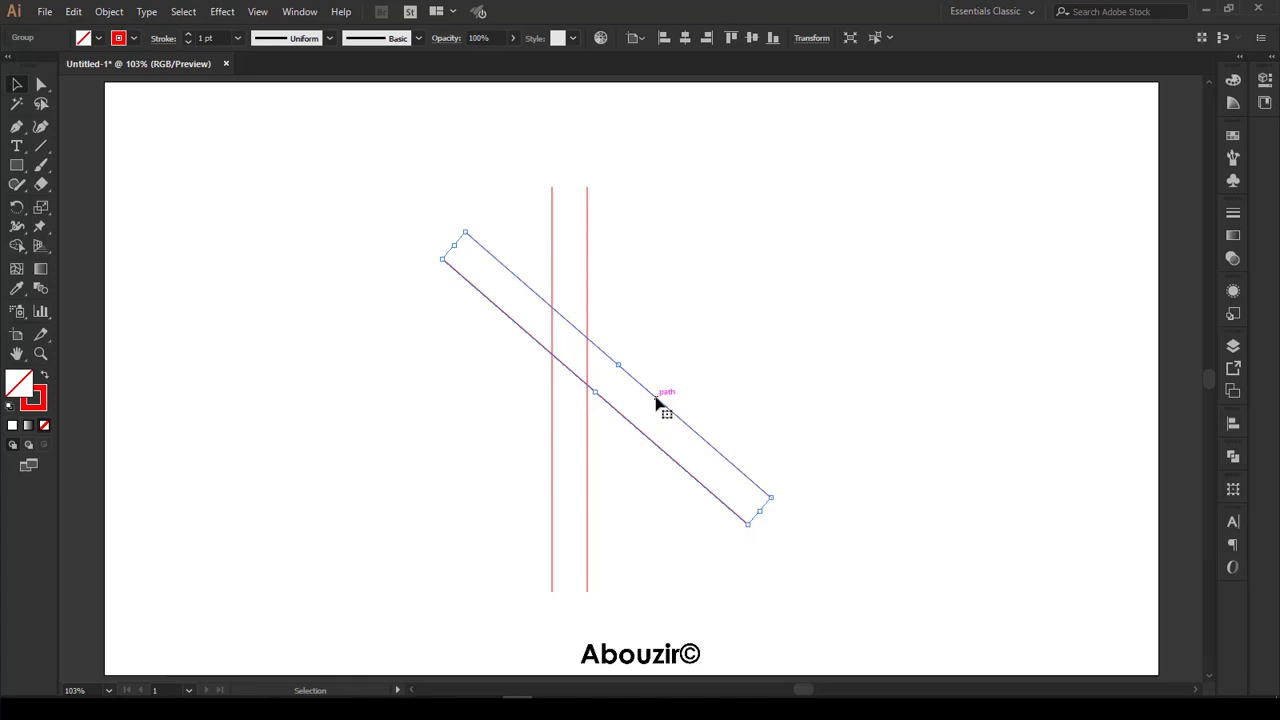
Reflect a copy of the diagonal pair across the vertical axis to form an X.
right_click(657, 402)
mouse_move(705, 554)
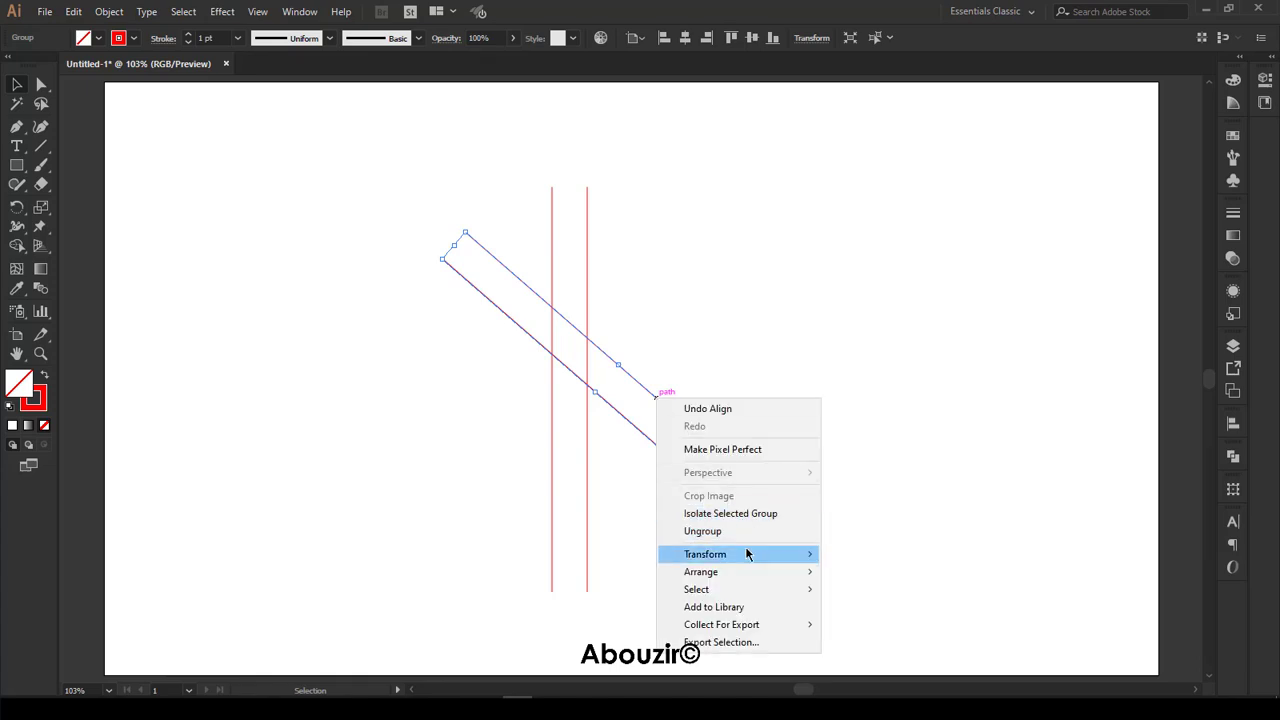
click(897, 610)
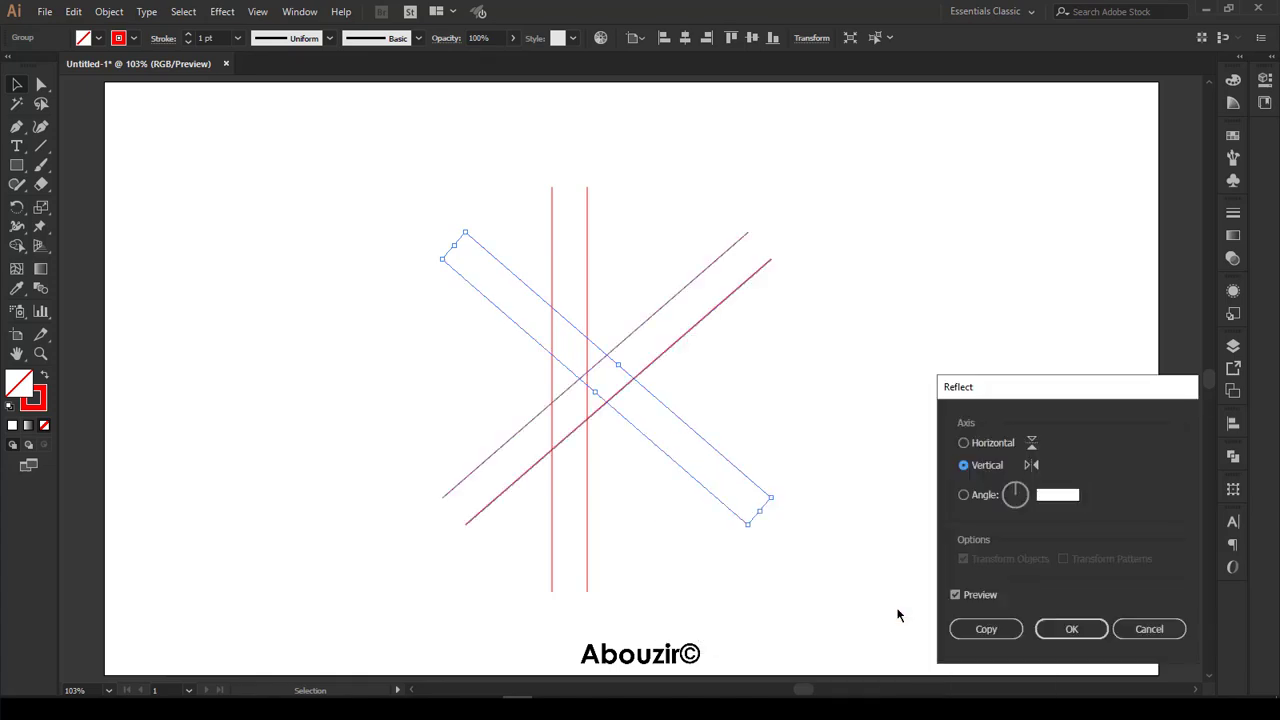
click(968, 597)
click(968, 597)
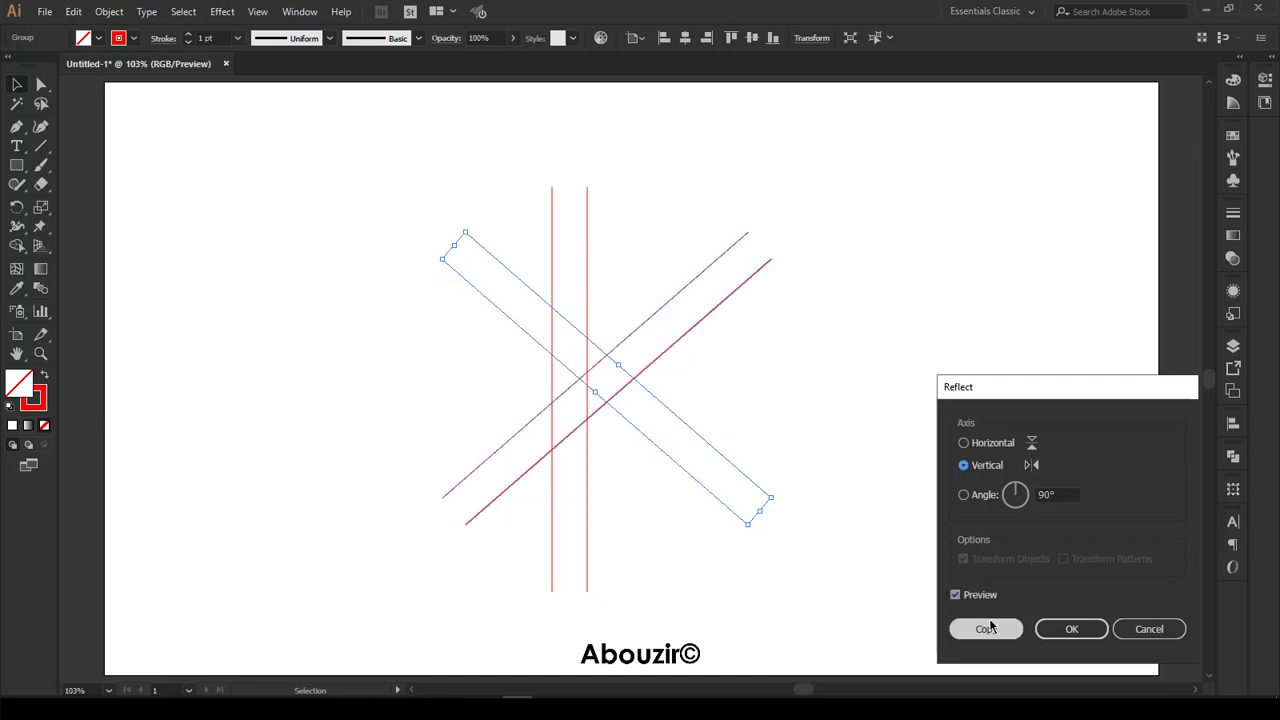
click(986, 629)
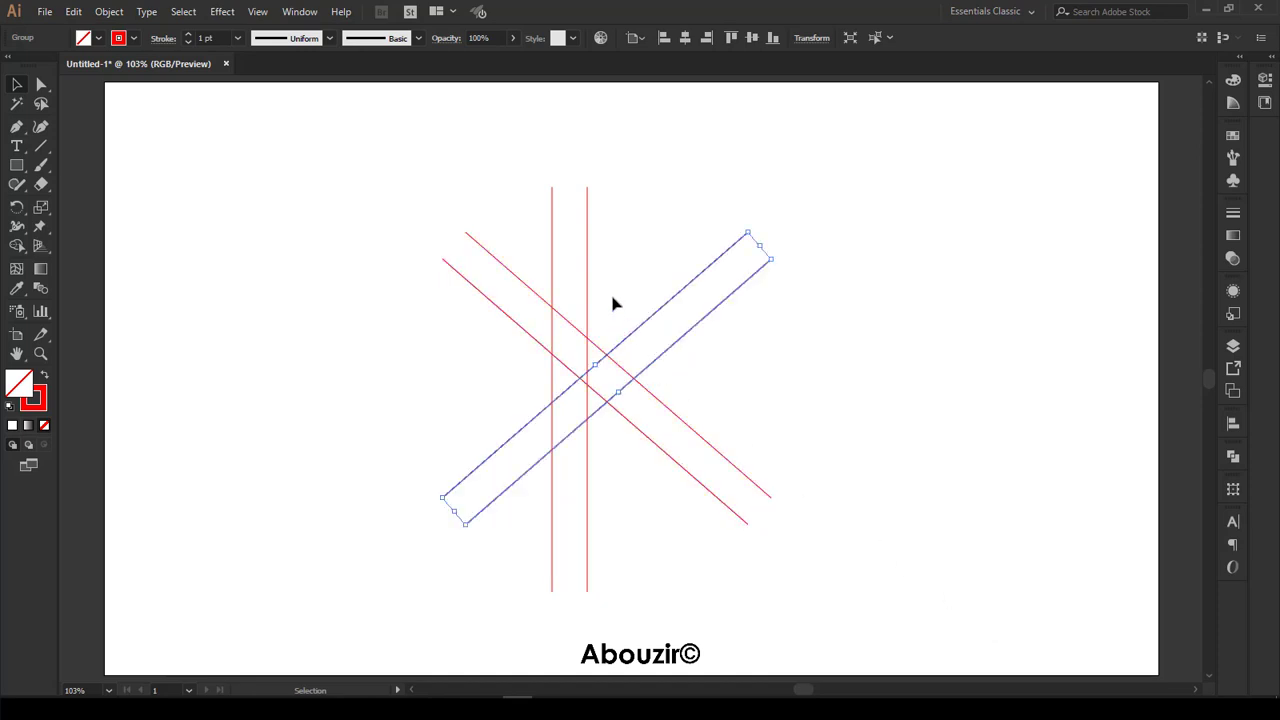
Paste a copy of the vertical line pair in place and move it right.
drag(629, 199, 540, 232)
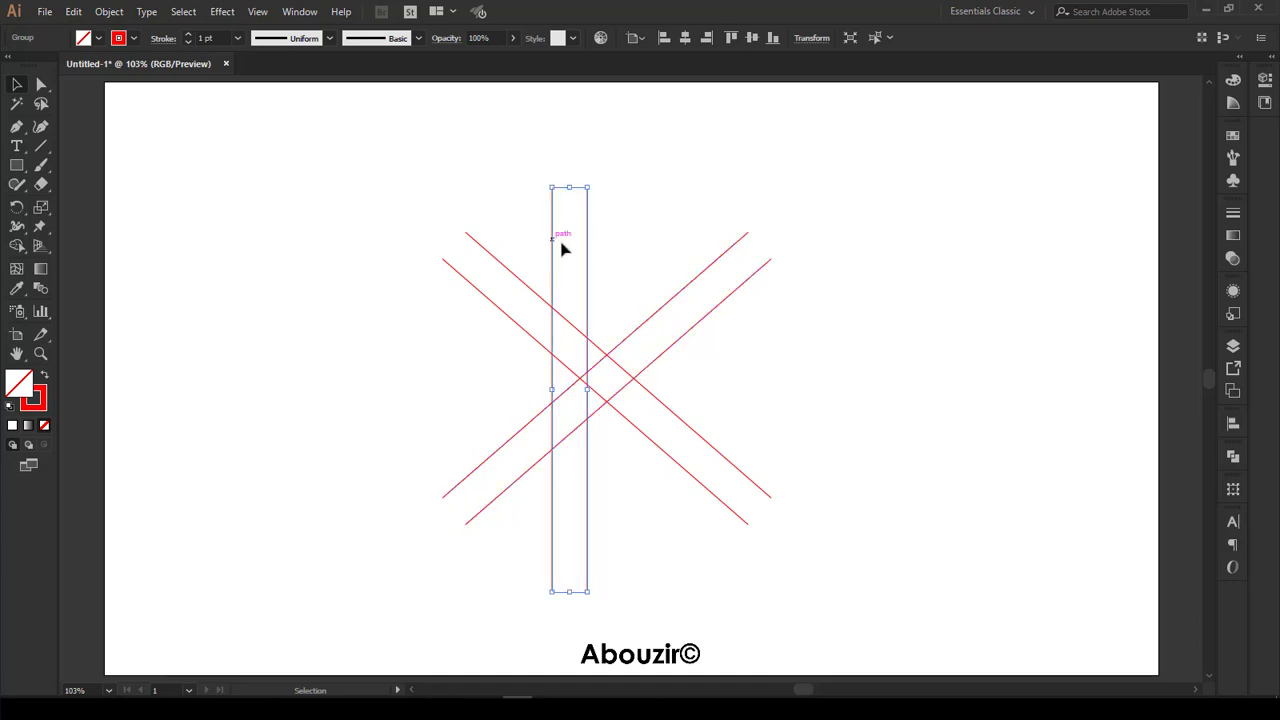
click(80, 13)
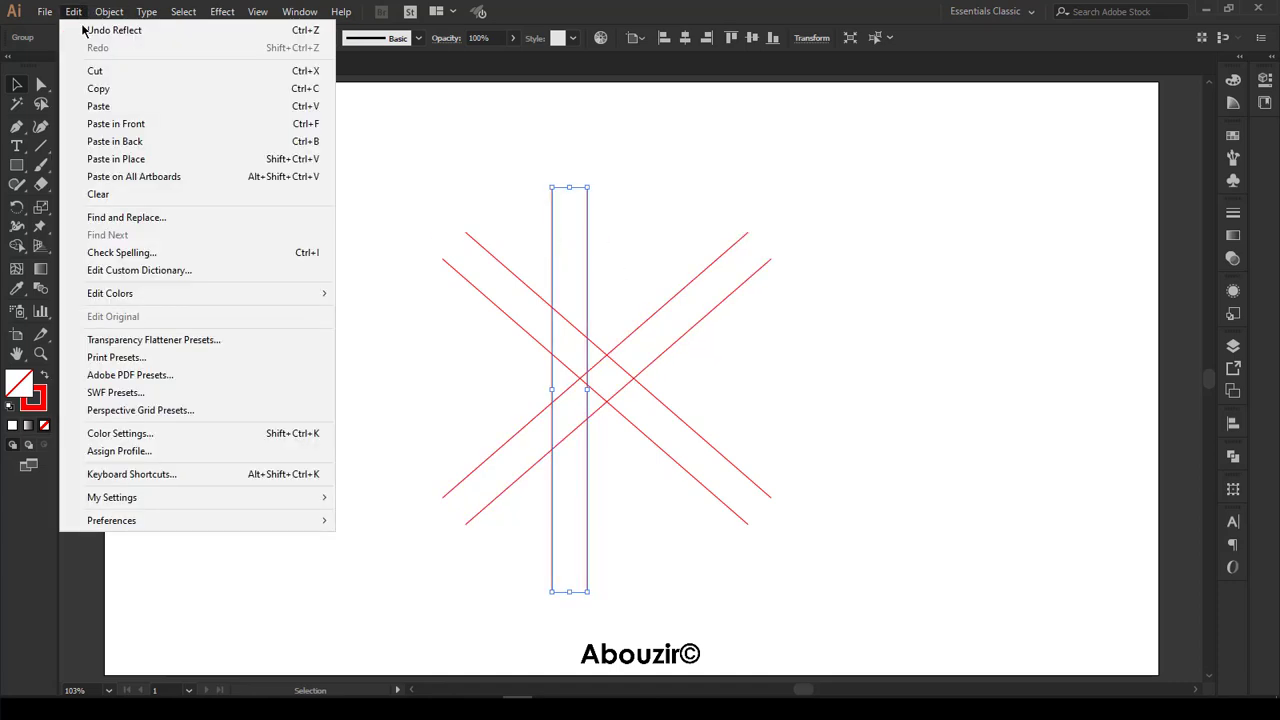
click(112, 93)
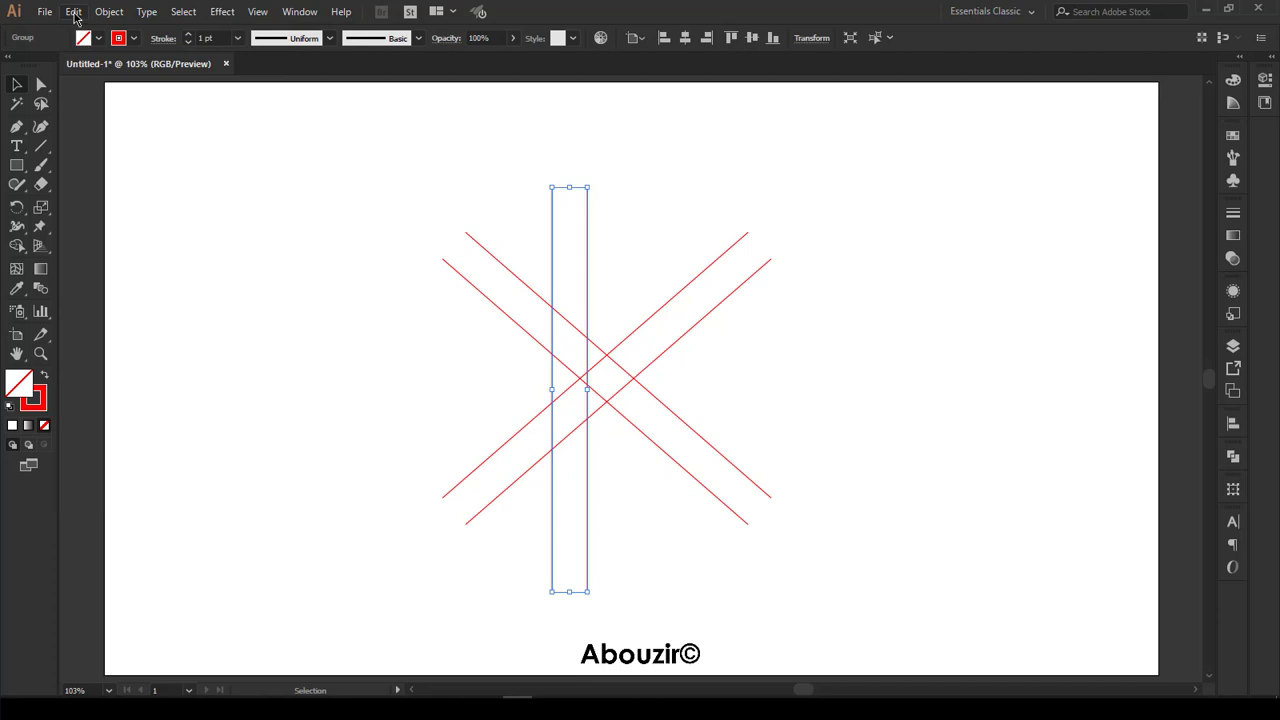
click(73, 12)
click(112, 157)
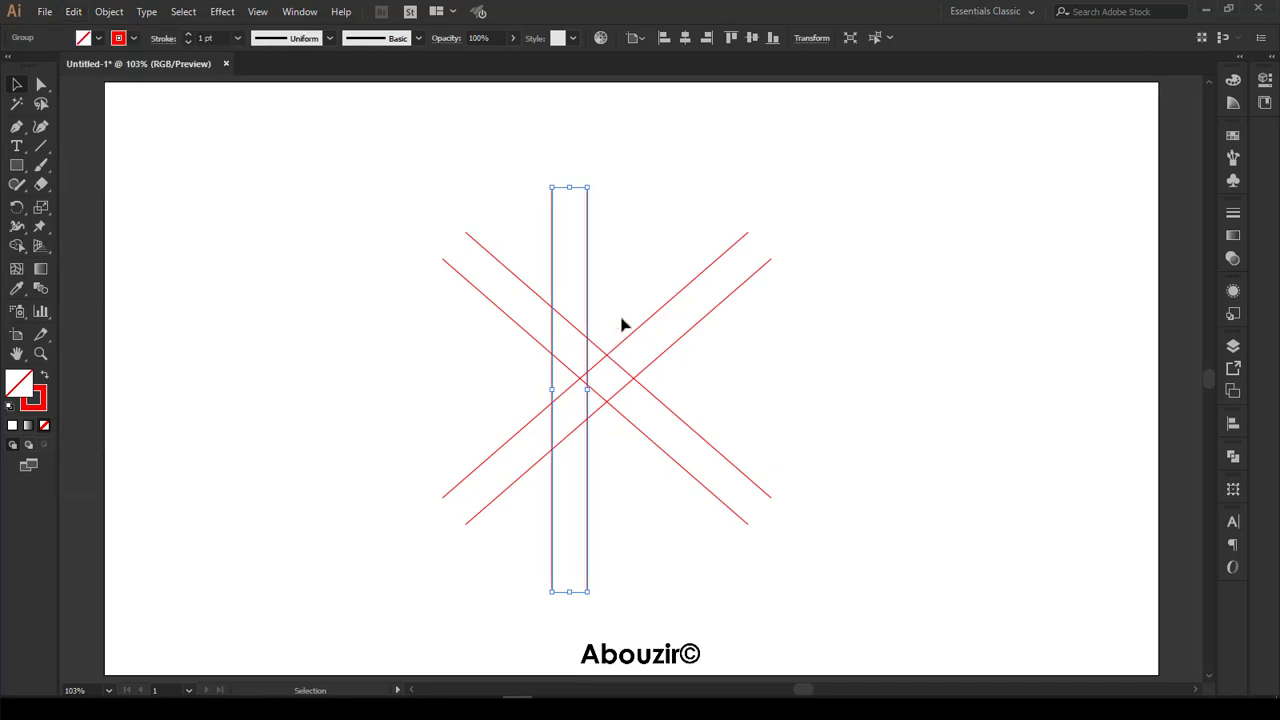
drag(598, 296, 665, 300)
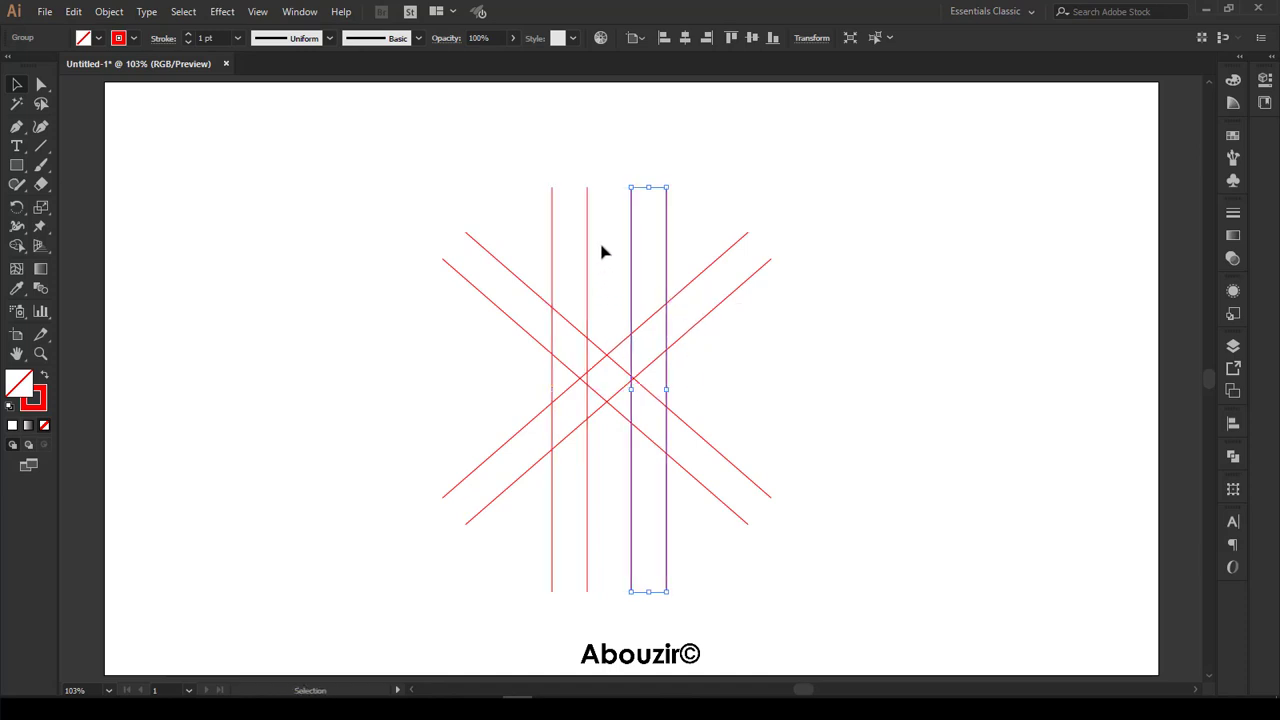
Nudge the left vertical pair slightly left, then deselect it.
drag(602, 243, 533, 251)
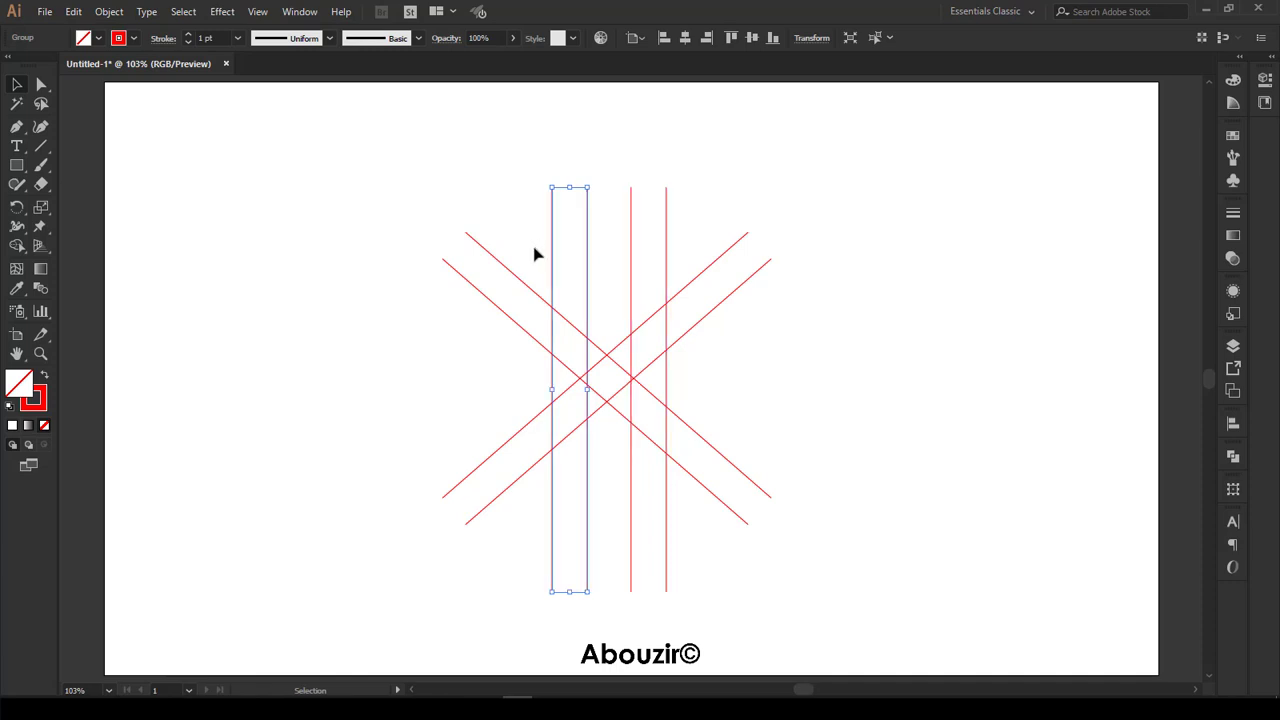
key(Left)
key(Left)
key(Left)
key(Left)
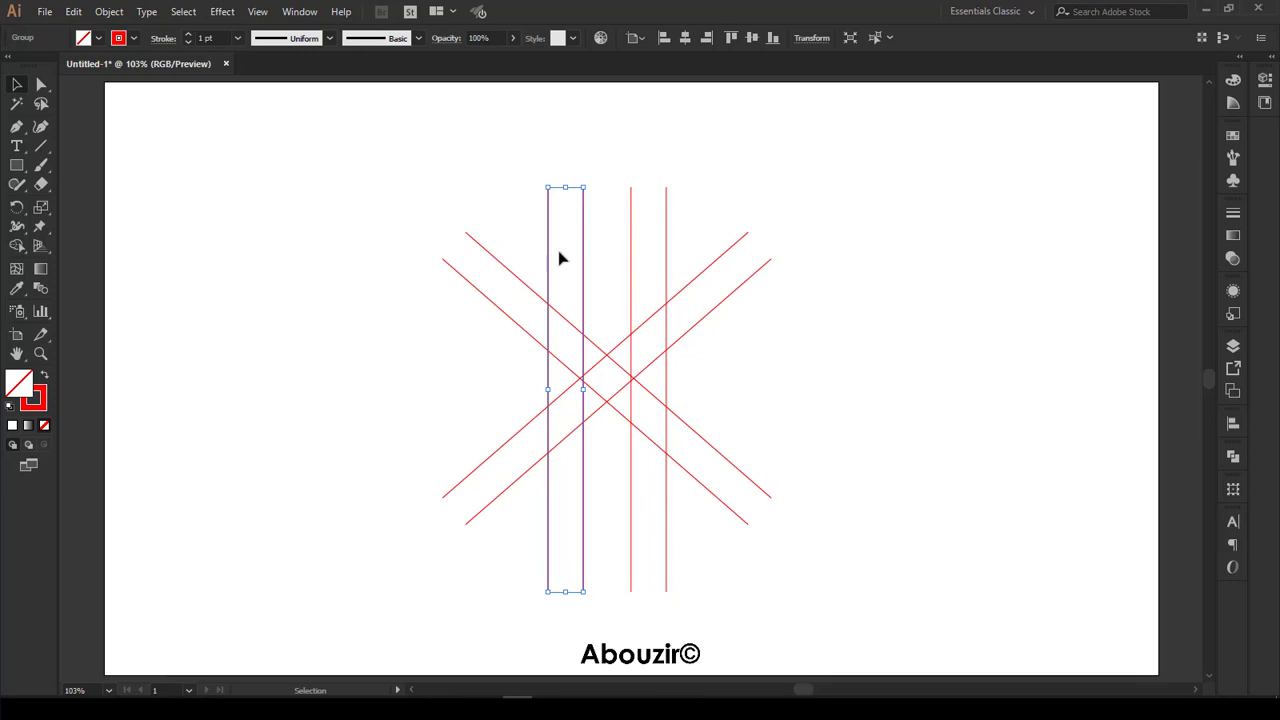
click(733, 381)
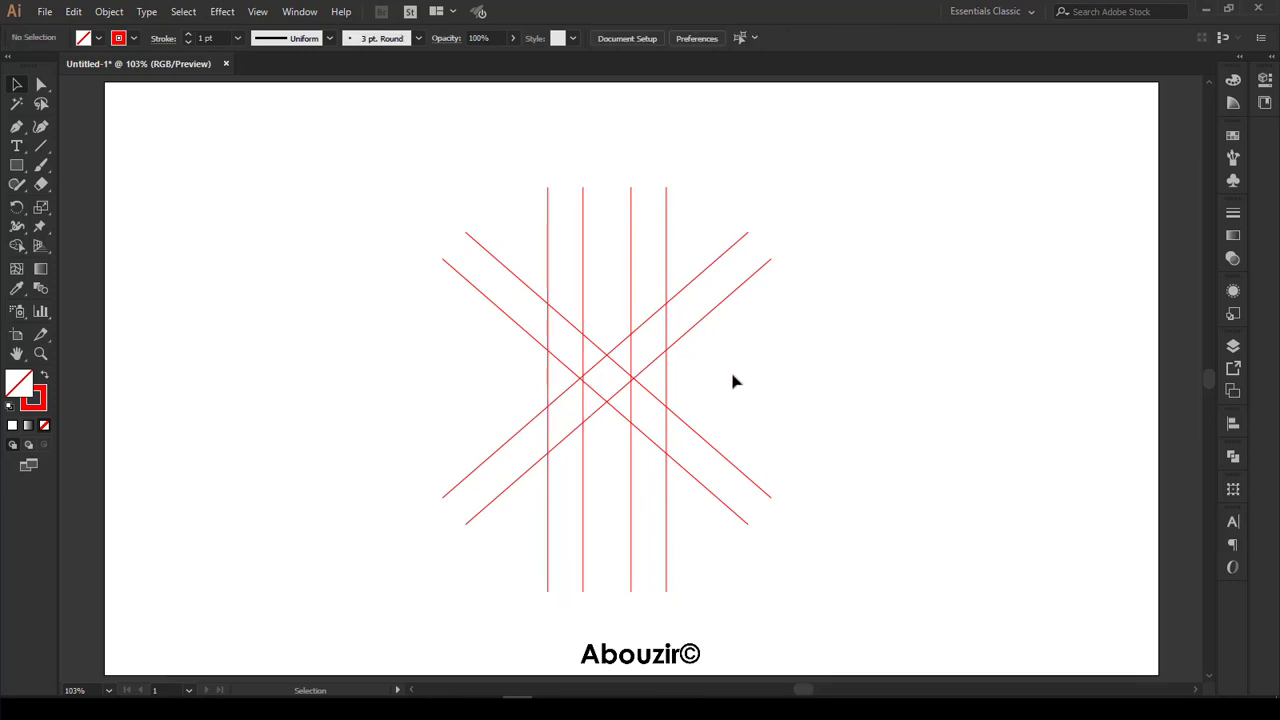
Draw a centred horizontal line through the upper crossings and Alt-drag a copy 180.64 px lower.
scroll(613, 420, up, 1)
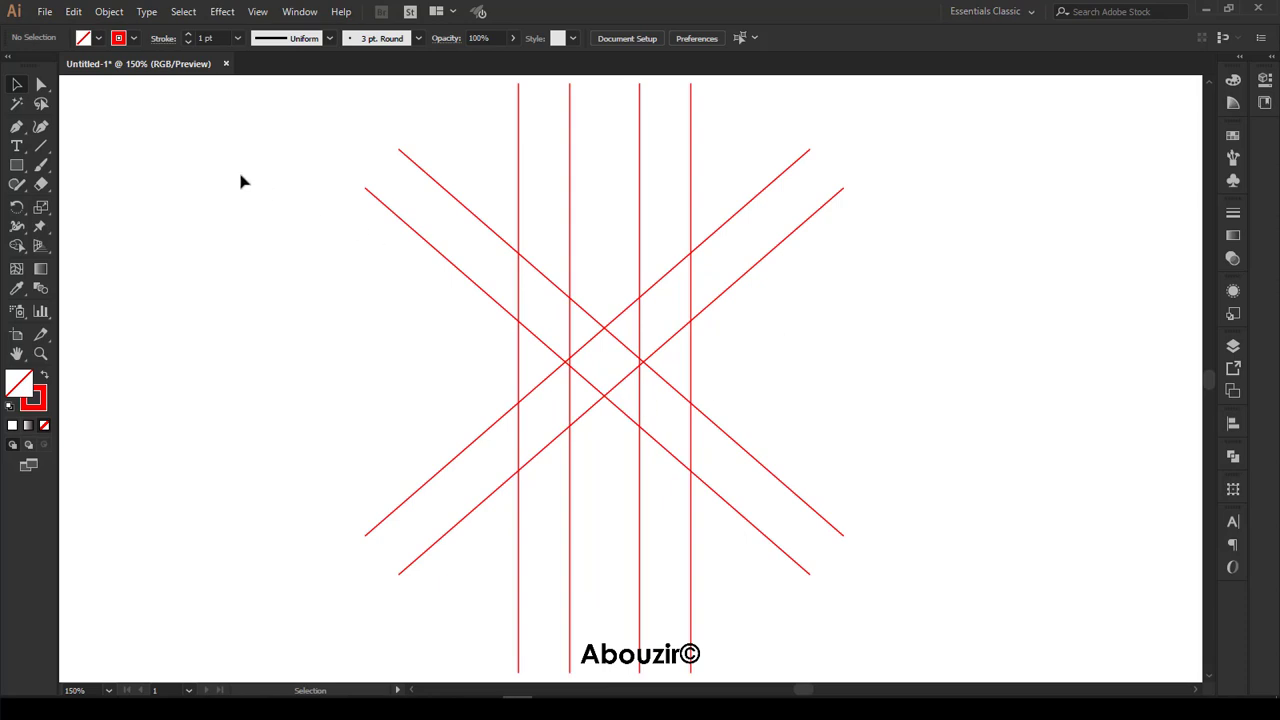
drag(20, 133, 70, 128)
click(690, 253)
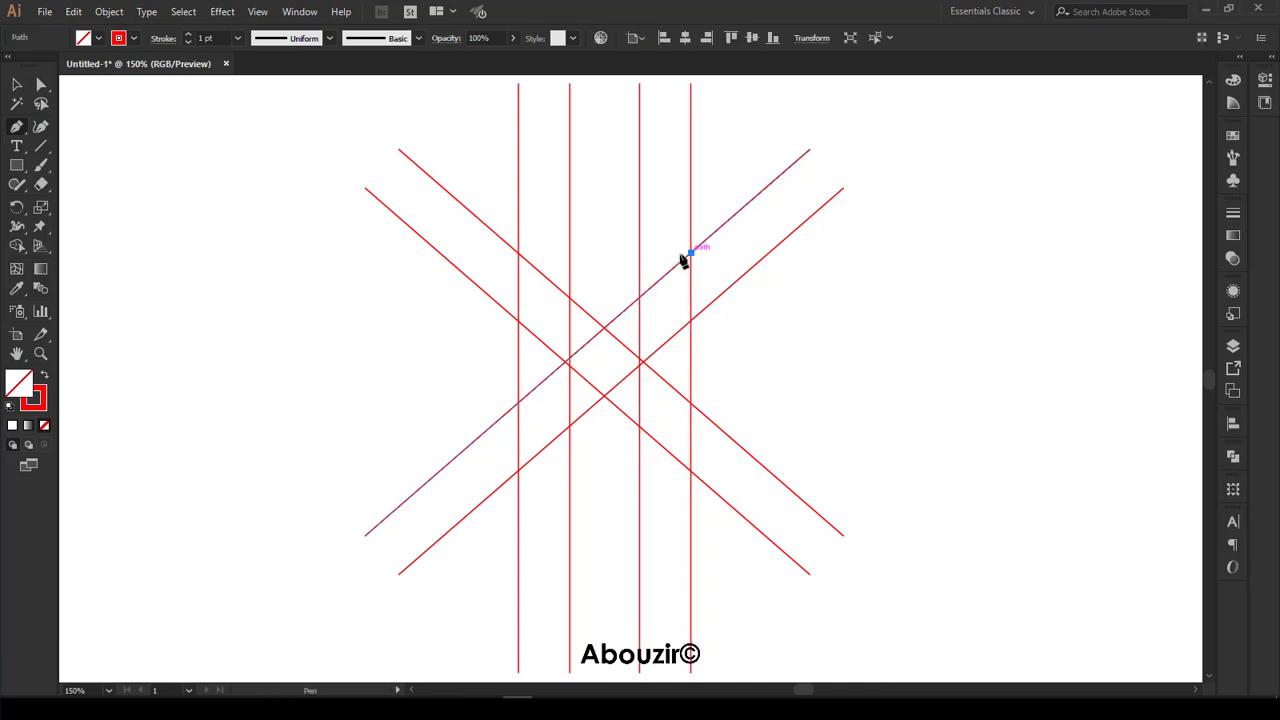
click(304, 254)
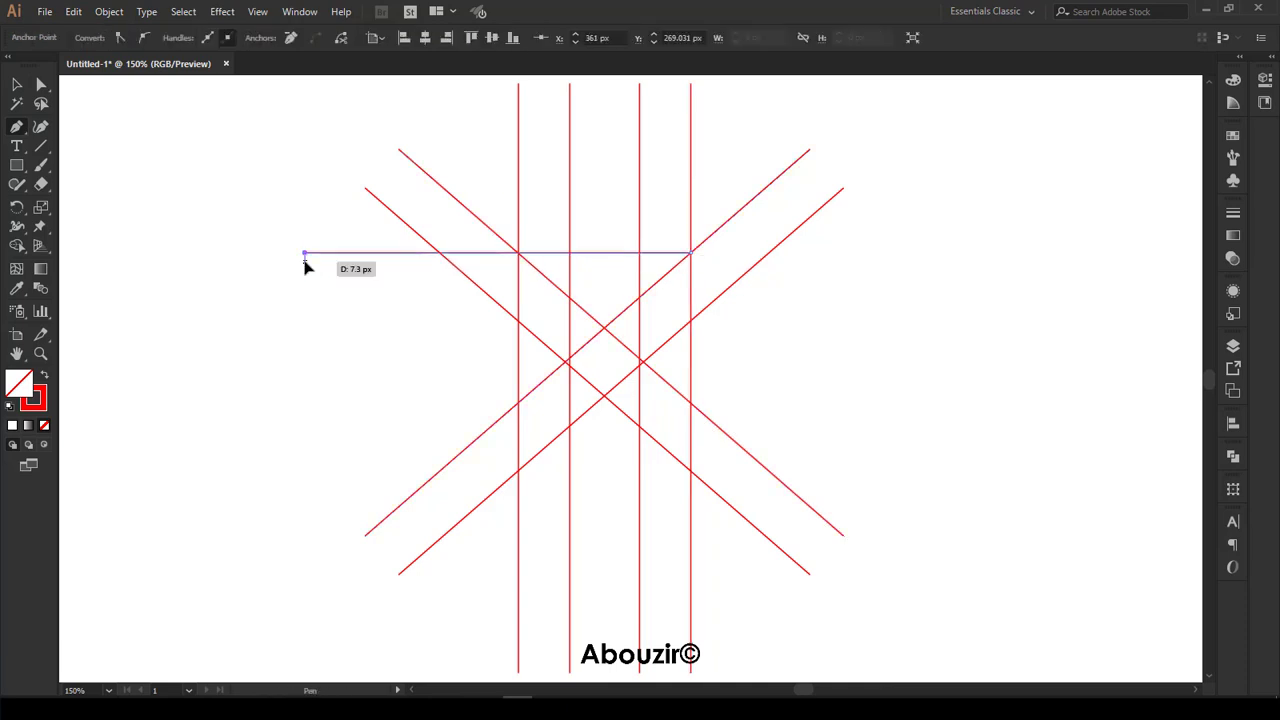
key(v)
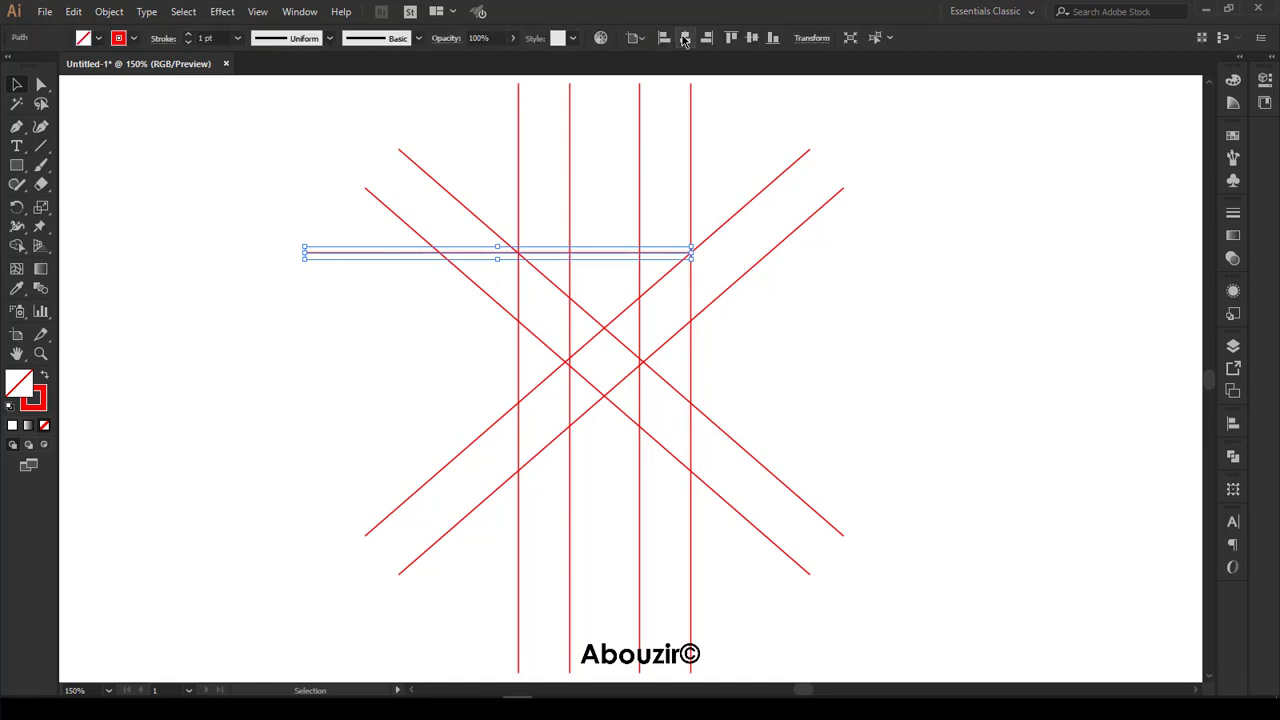
click(684, 39)
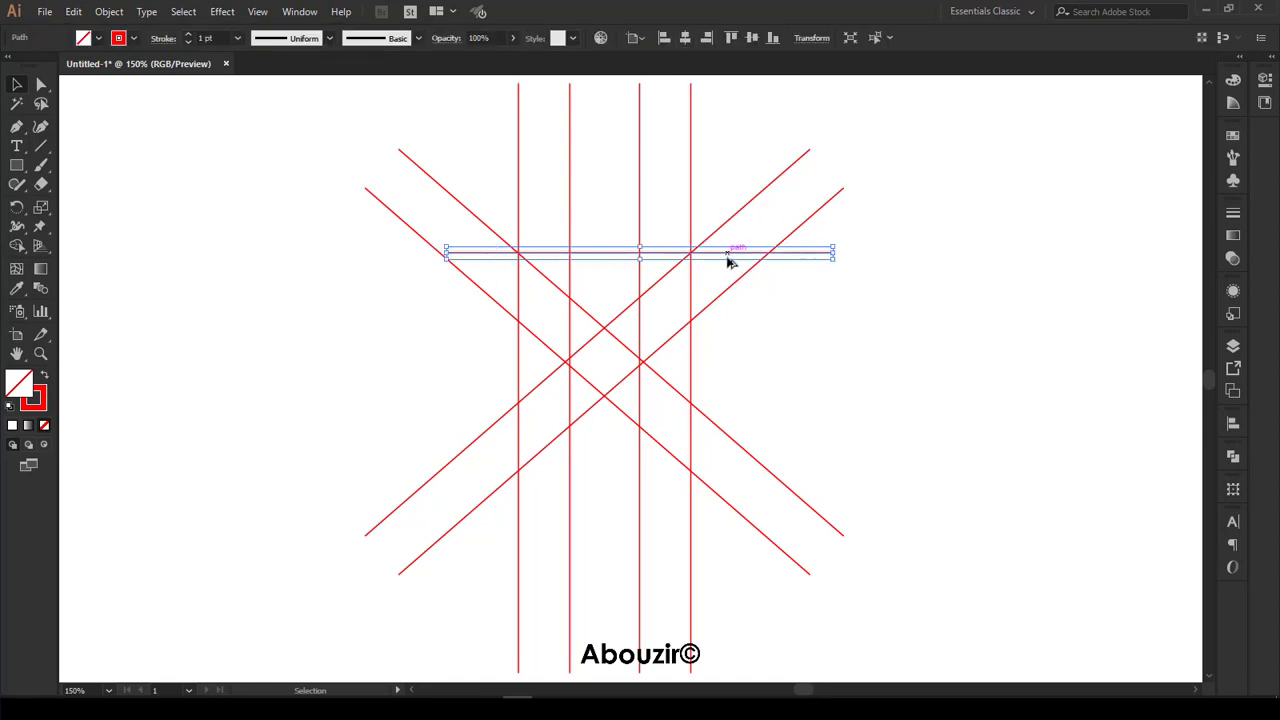
drag(726, 255, 708, 477)
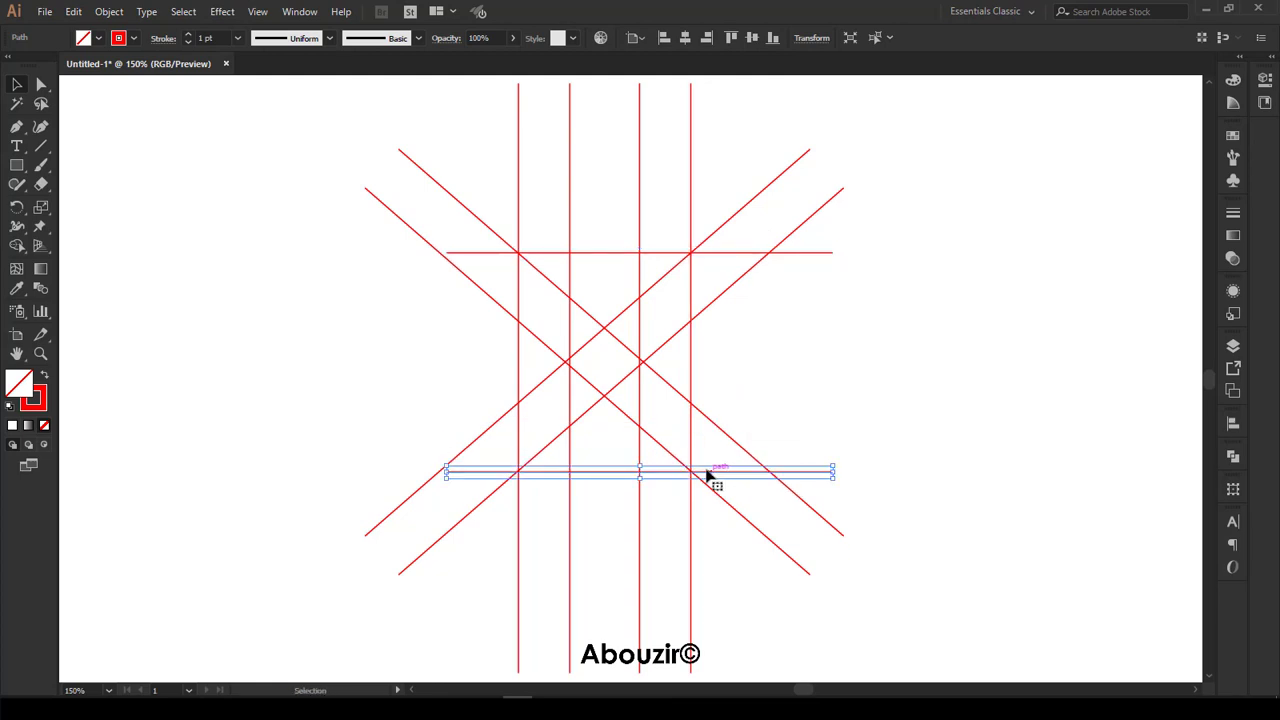
Align the lower horizontal line exactly onto the X's lower crossings with the outer verticals.
scroll(691, 474, up, 3)
scroll(694, 462, up, 2)
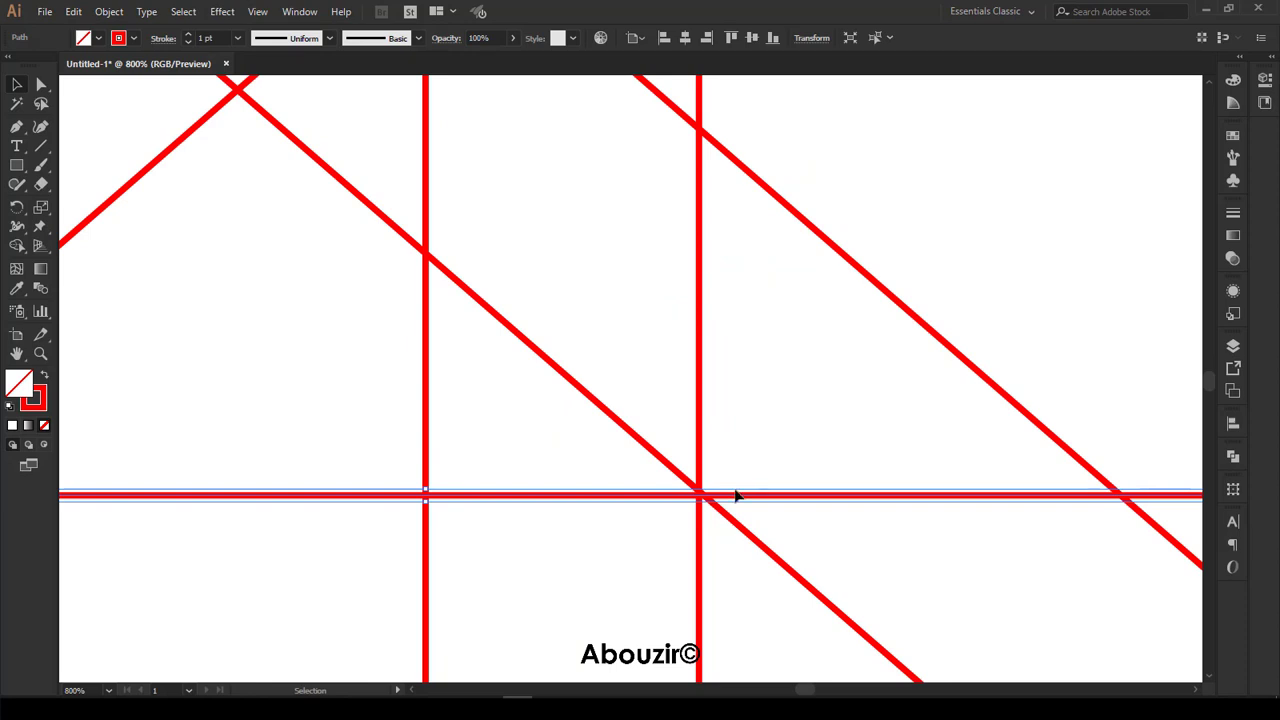
key(Up)
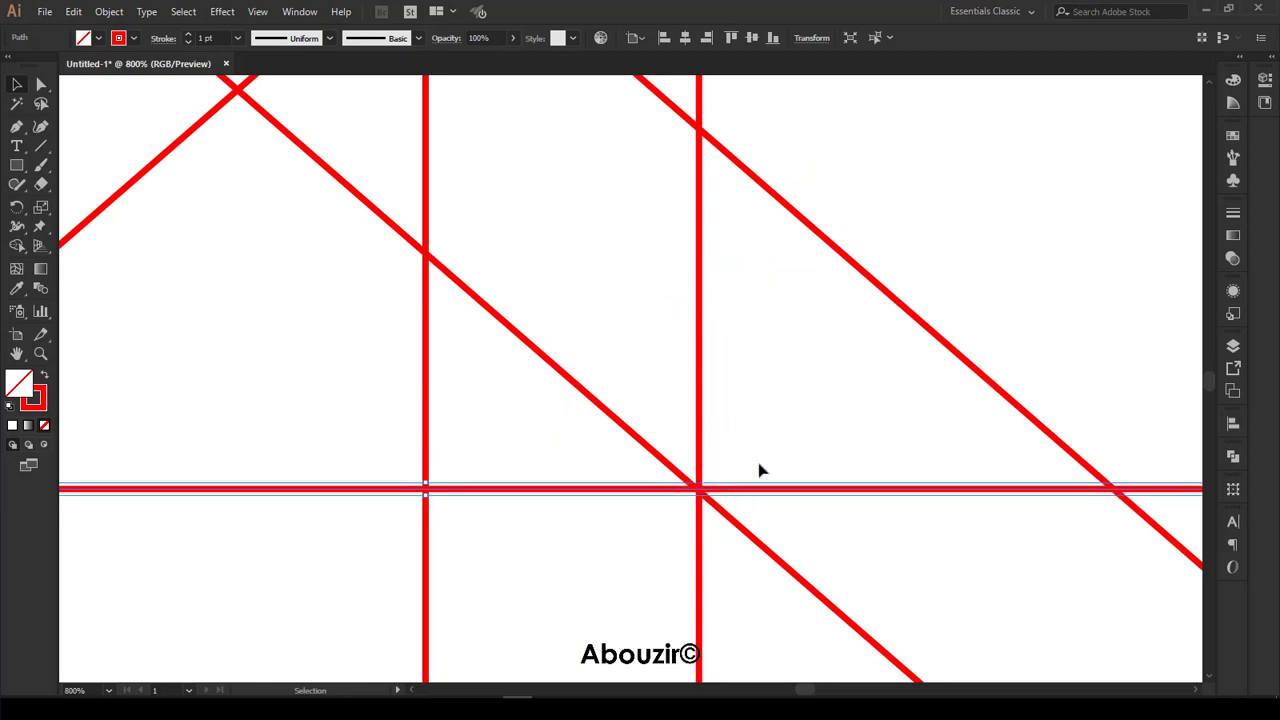
drag(766, 449, 629, 543)
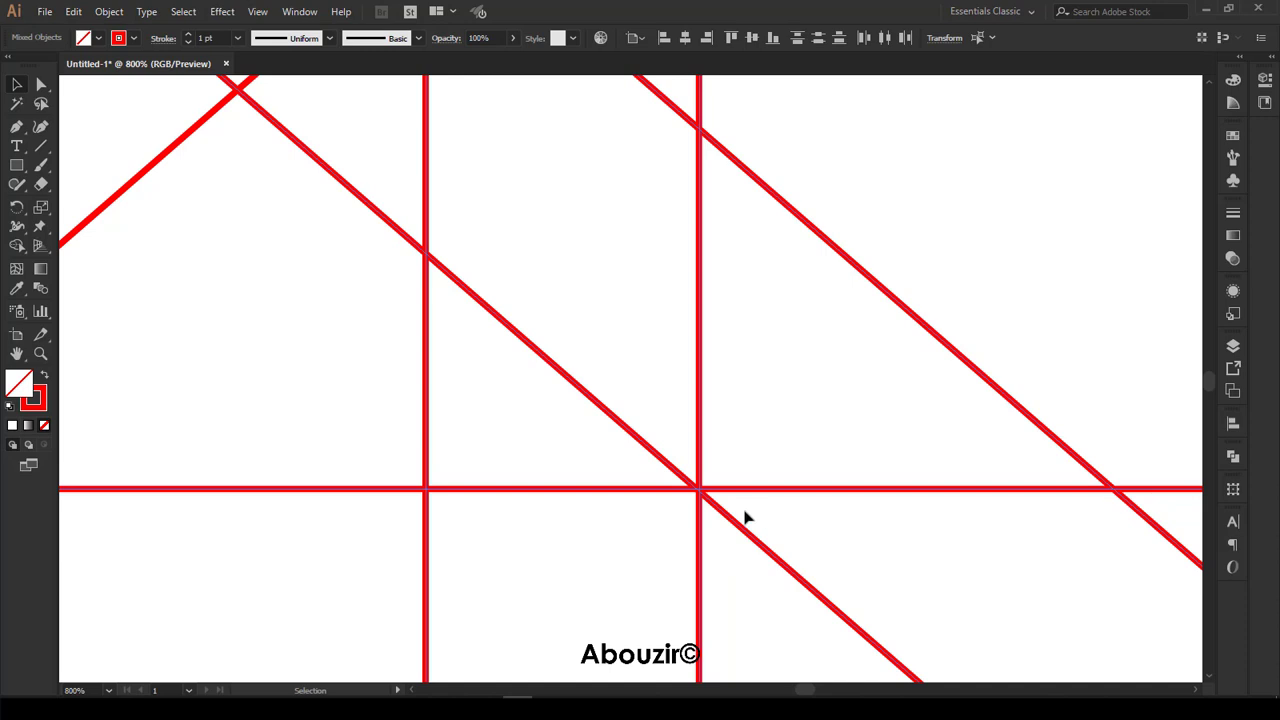
scroll(709, 514, up, 2)
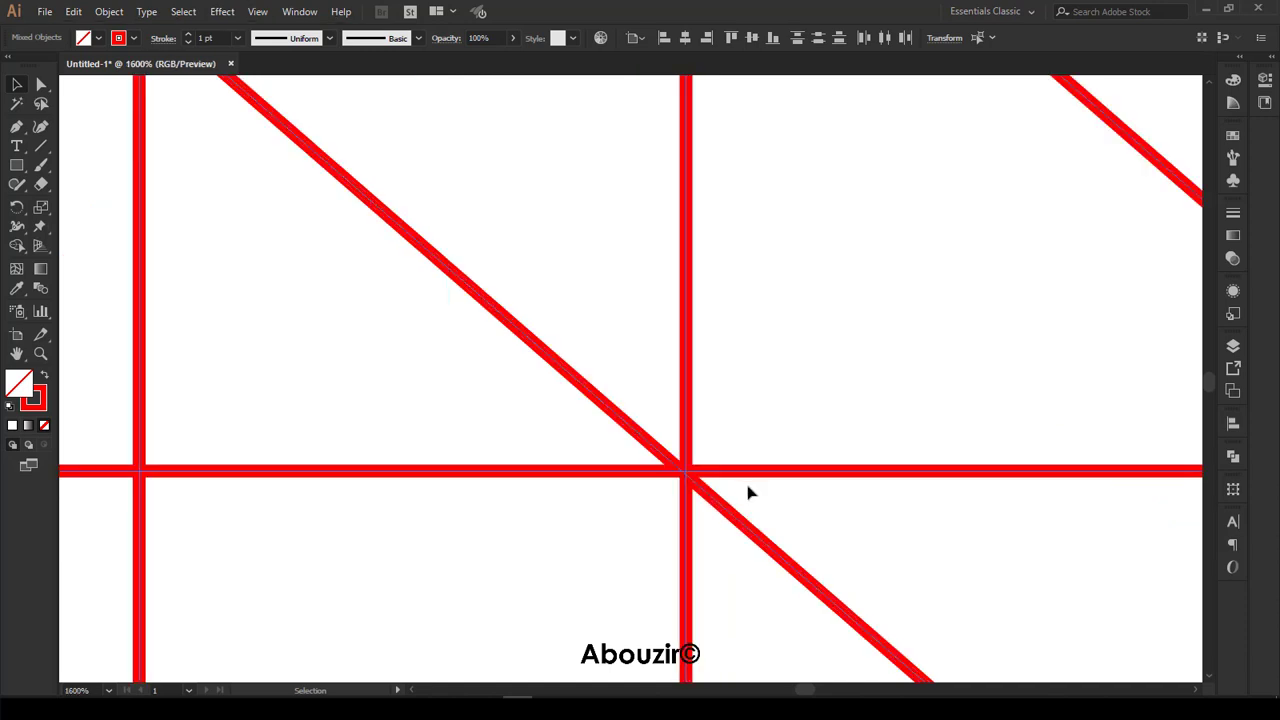
click(750, 490)
click(750, 474)
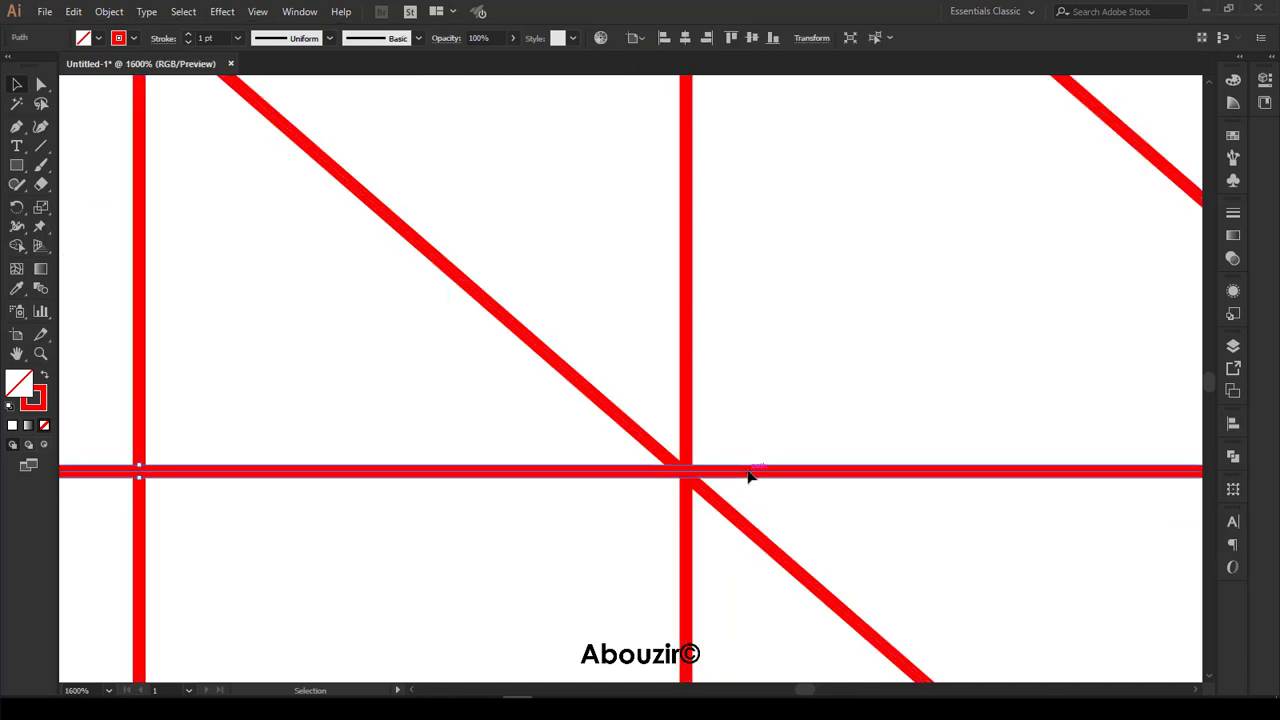
key(Down)
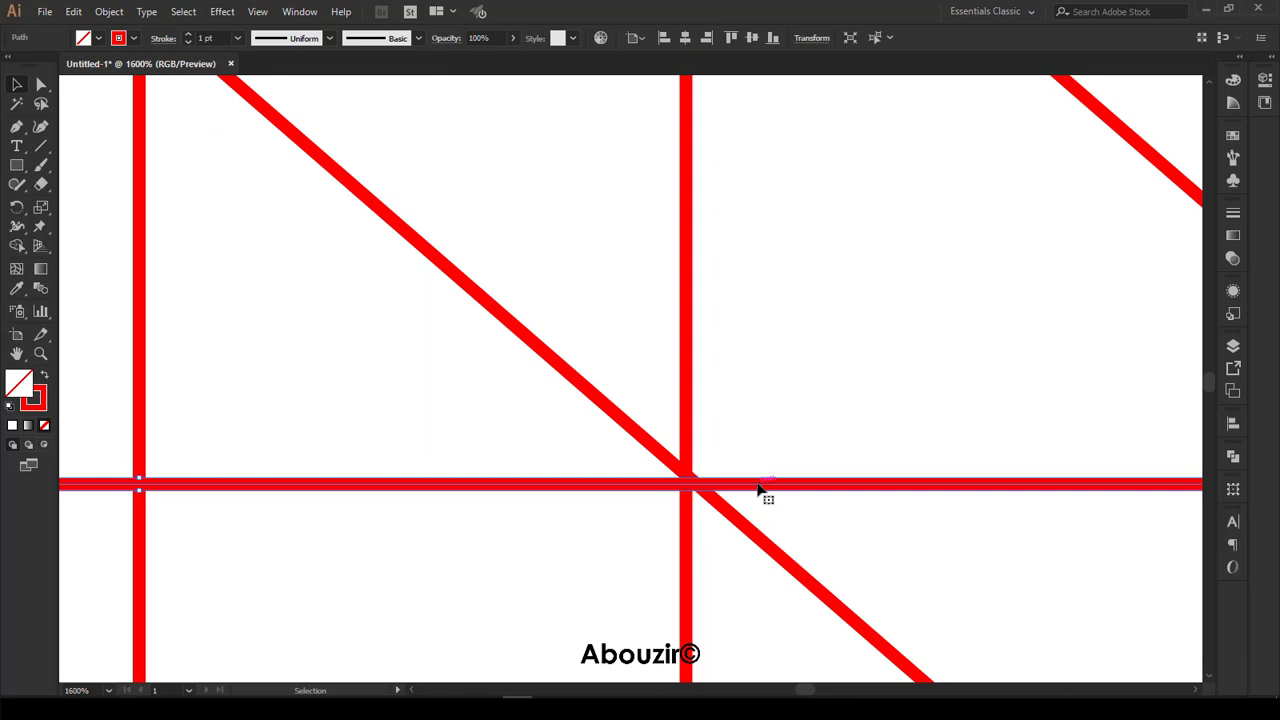
drag(759, 483, 763, 480)
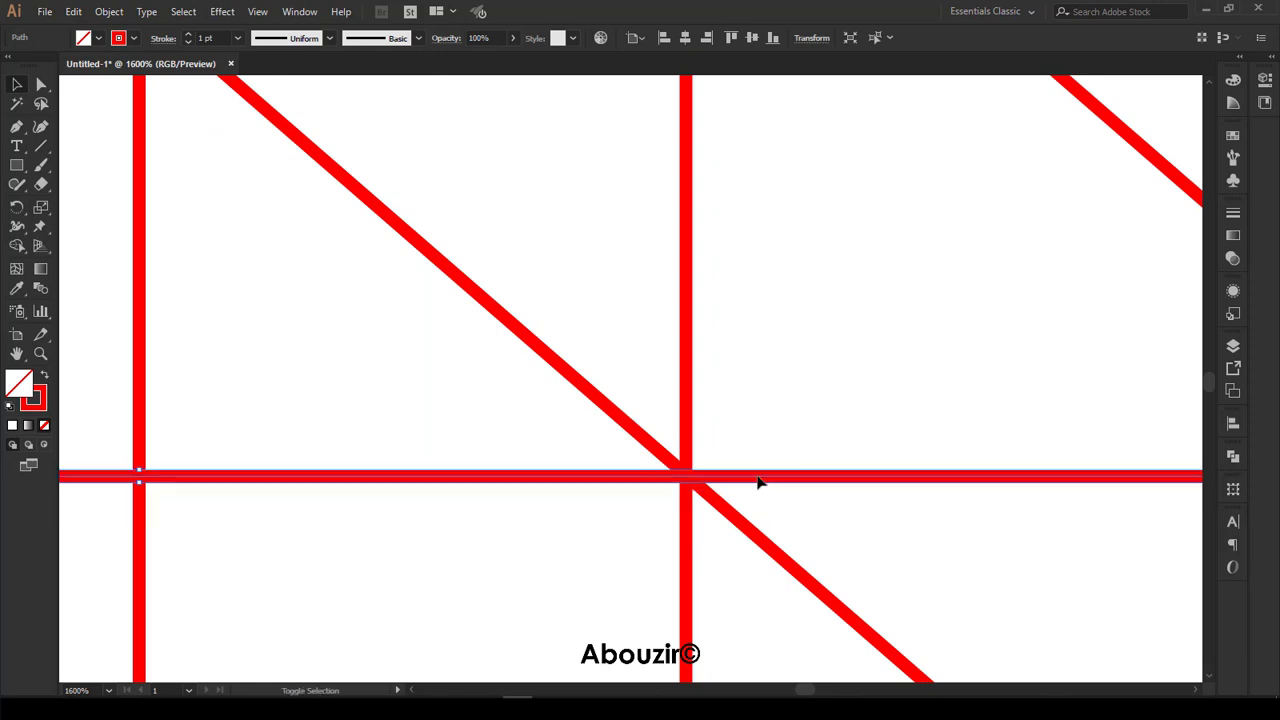
click(786, 408)
Zoom out until the whole red construction grid is visible.
scroll(790, 408, down, 1)
scroll(790, 408, down, 1)
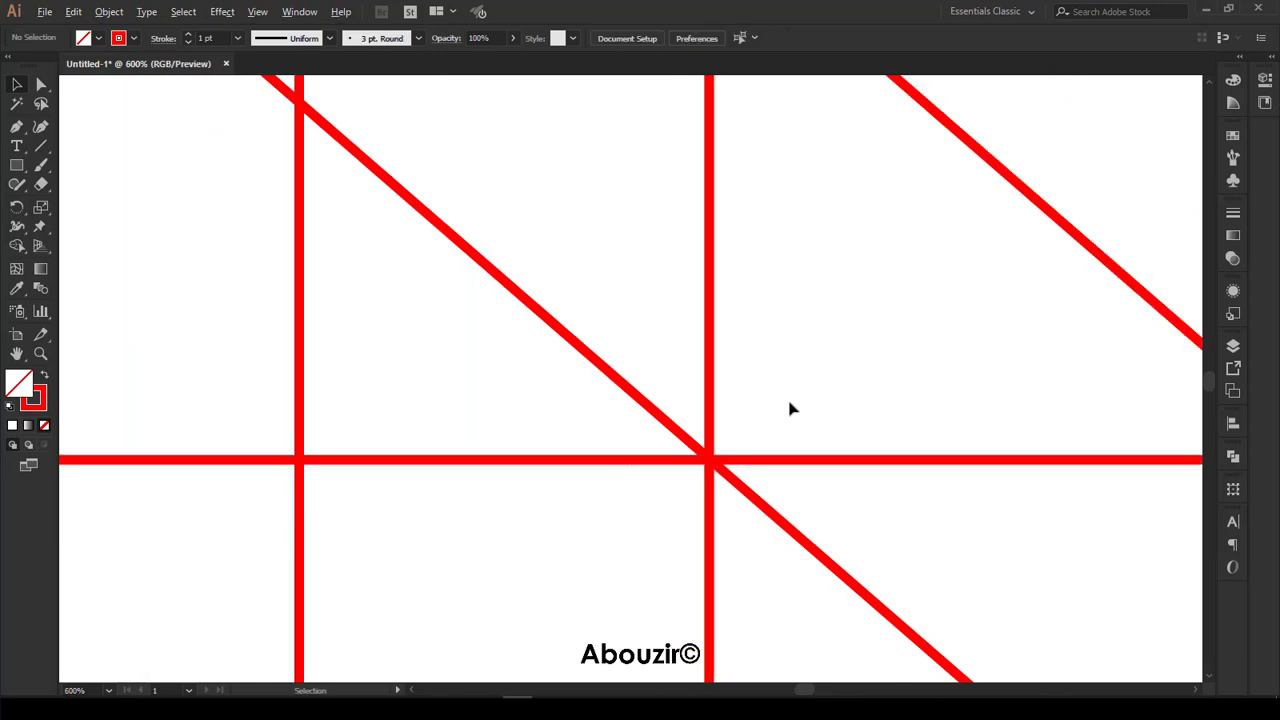
scroll(790, 408, down, 1)
scroll(790, 408, down, 1)
scroll(790, 408, down, 1)
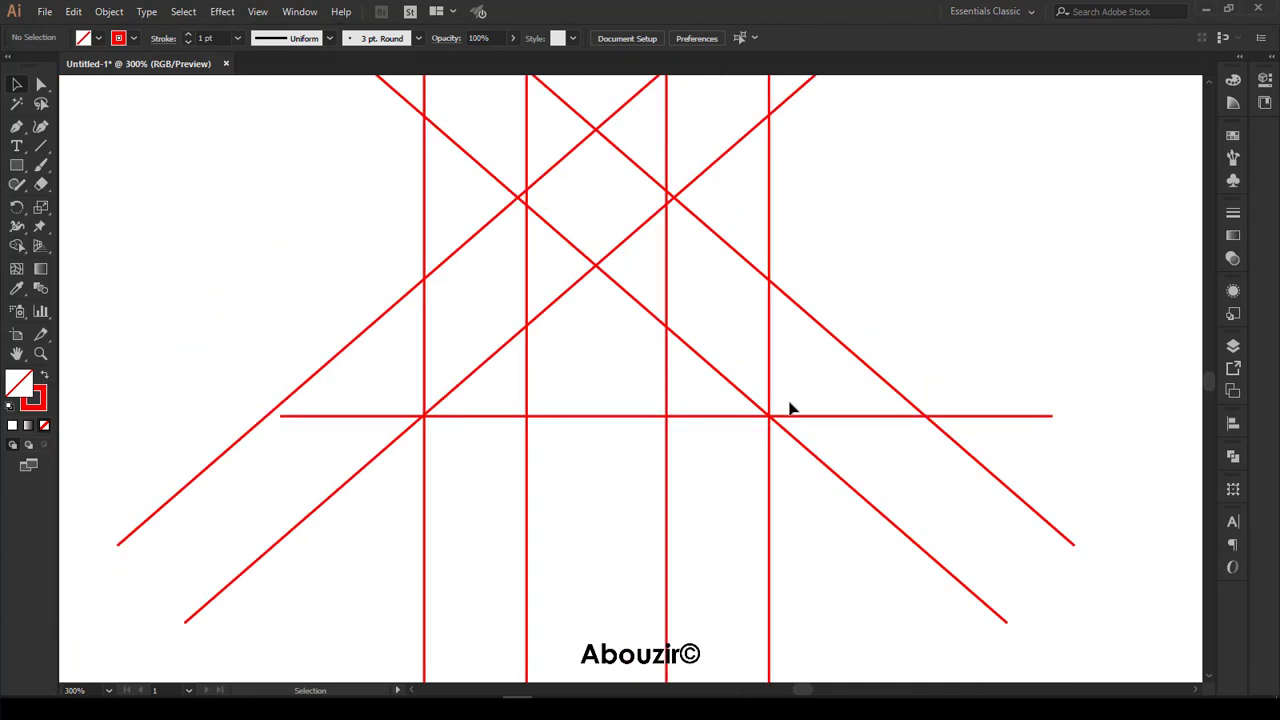
scroll(790, 408, down, 1)
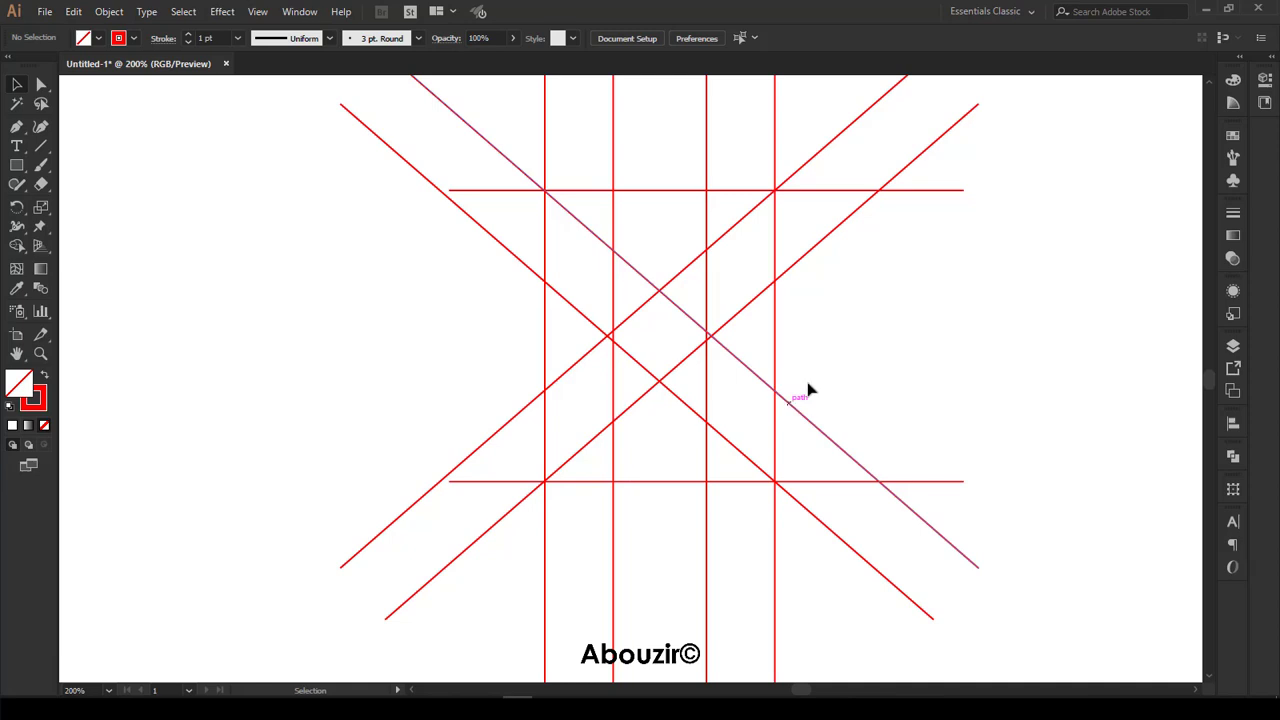
Select all construction lines and pick the Shape Builder Tool with a black fill.
click(184, 12)
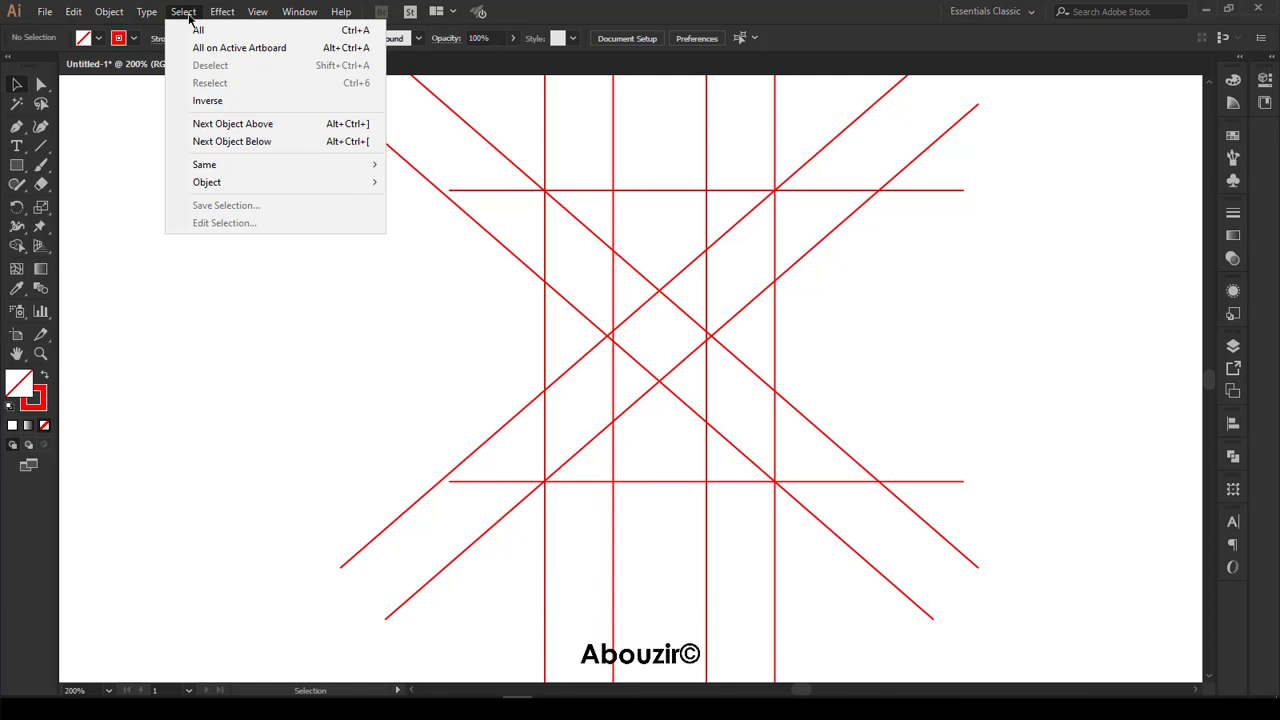
click(198, 30)
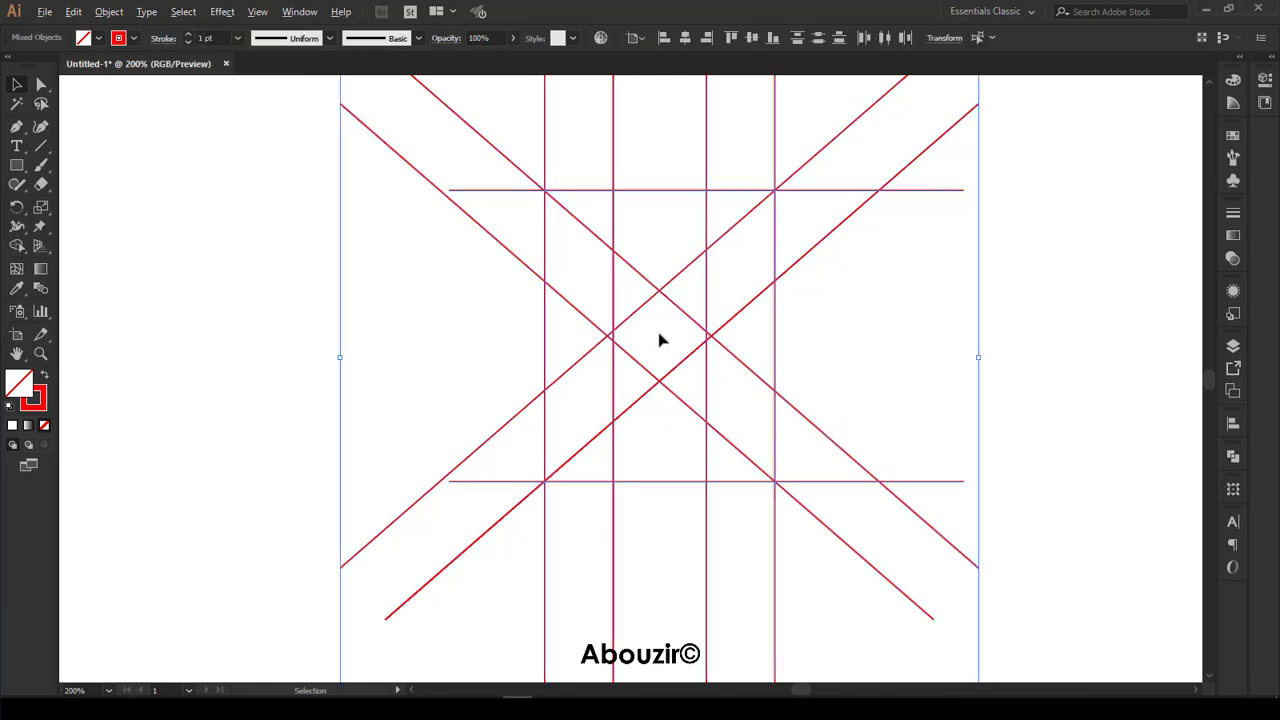
key(ctrl+plus)
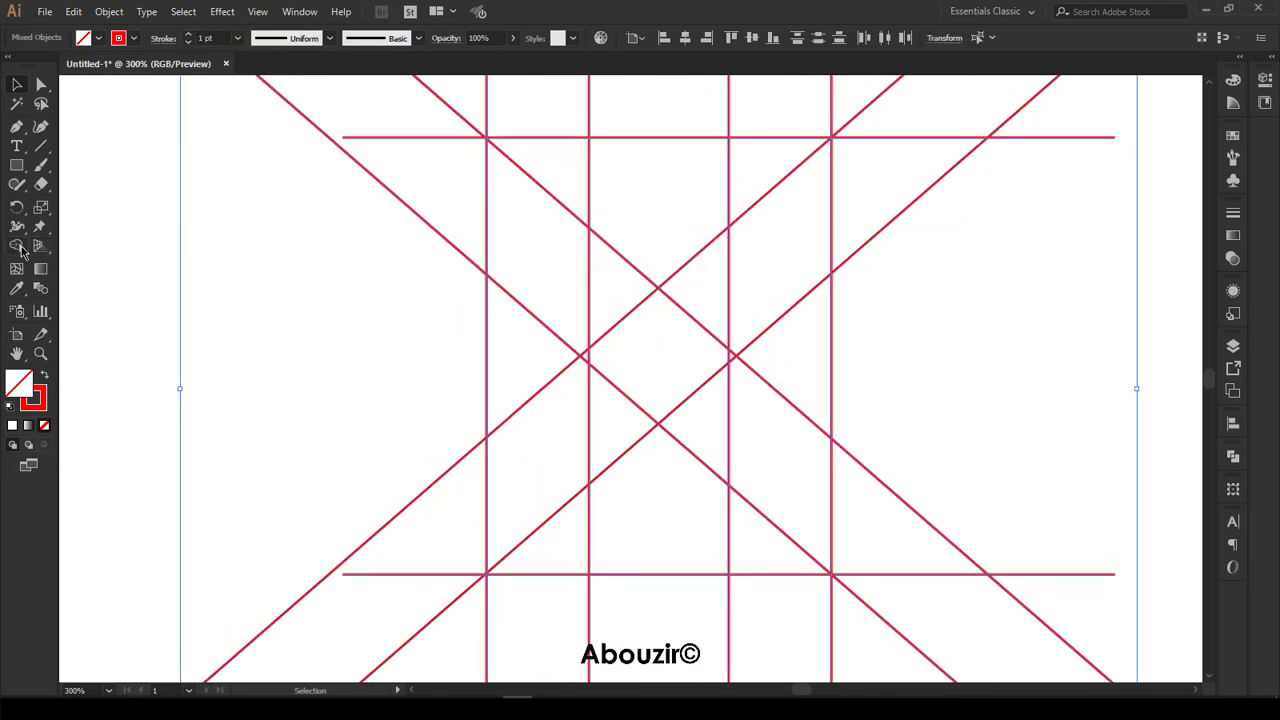
drag(22, 249, 57, 248)
click(67, 248)
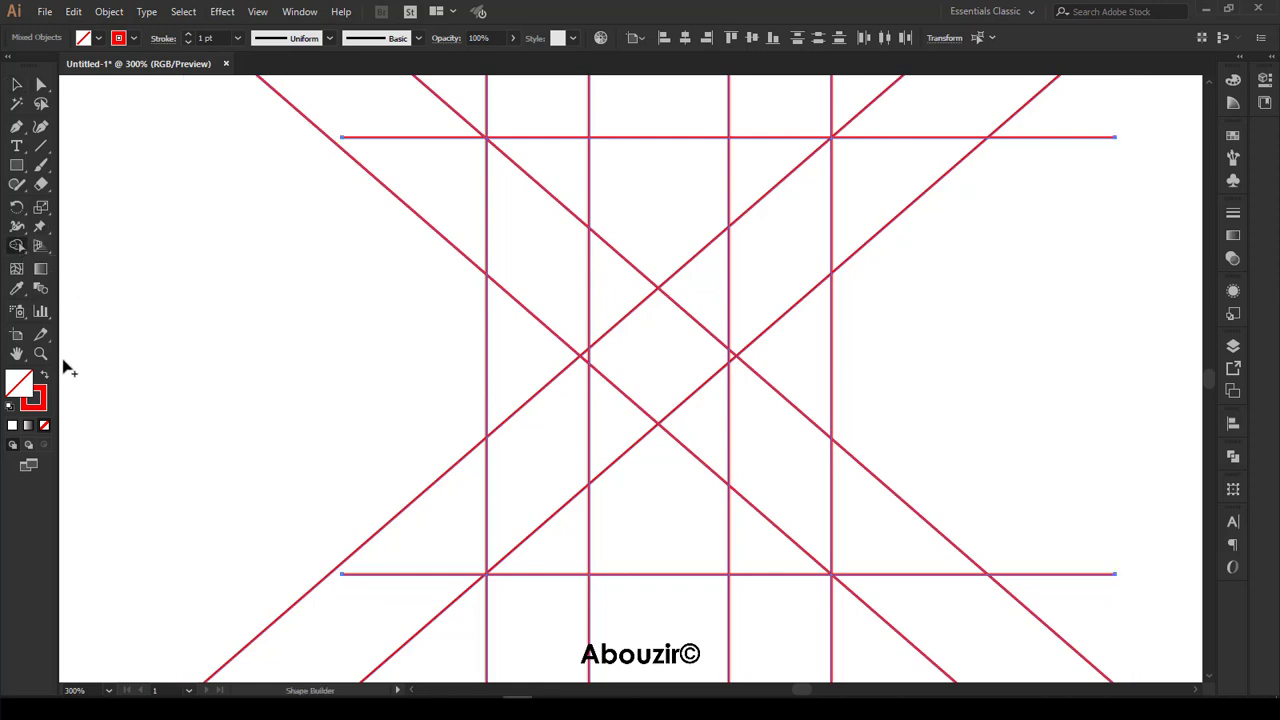
click(44, 375)
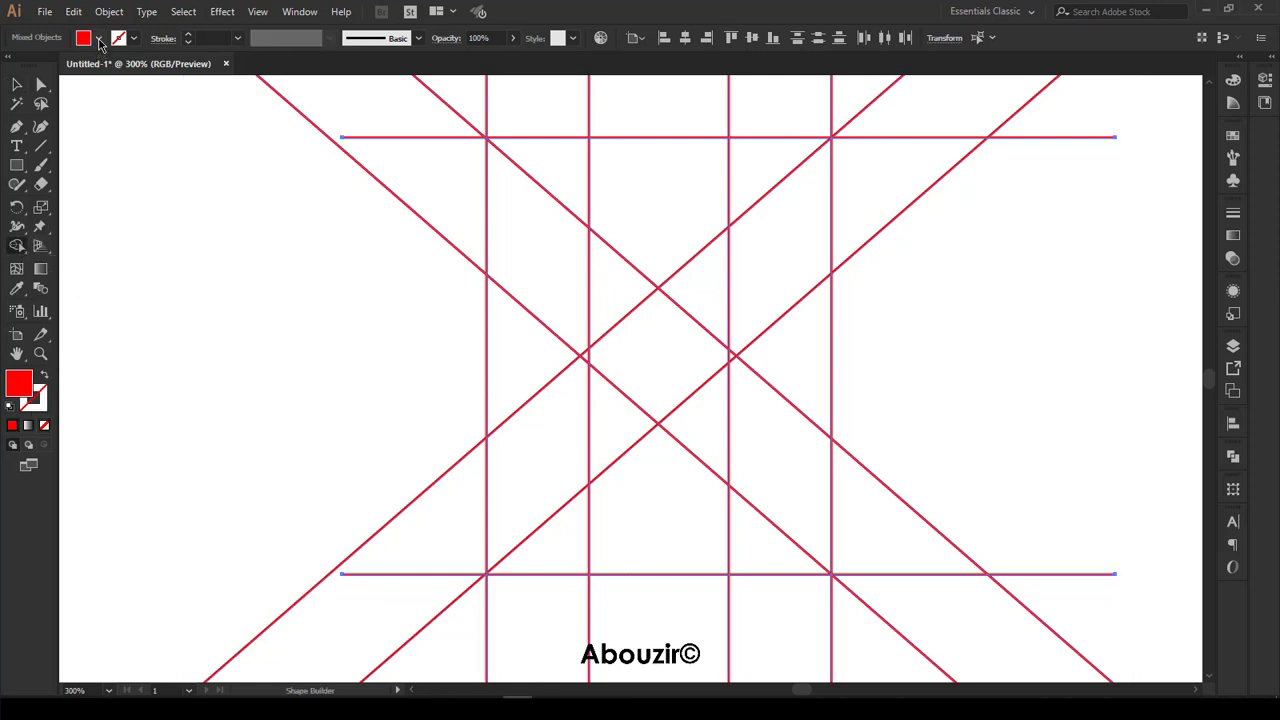
click(98, 38)
click(44, 65)
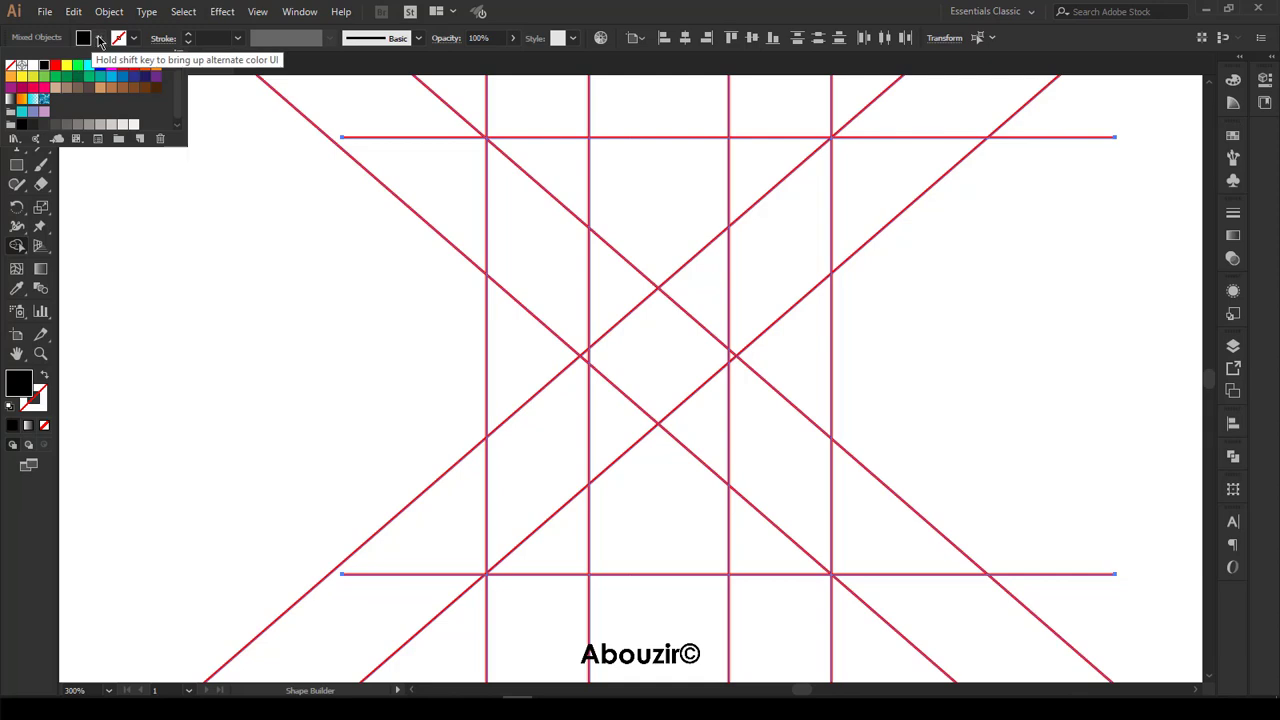
click(98, 40)
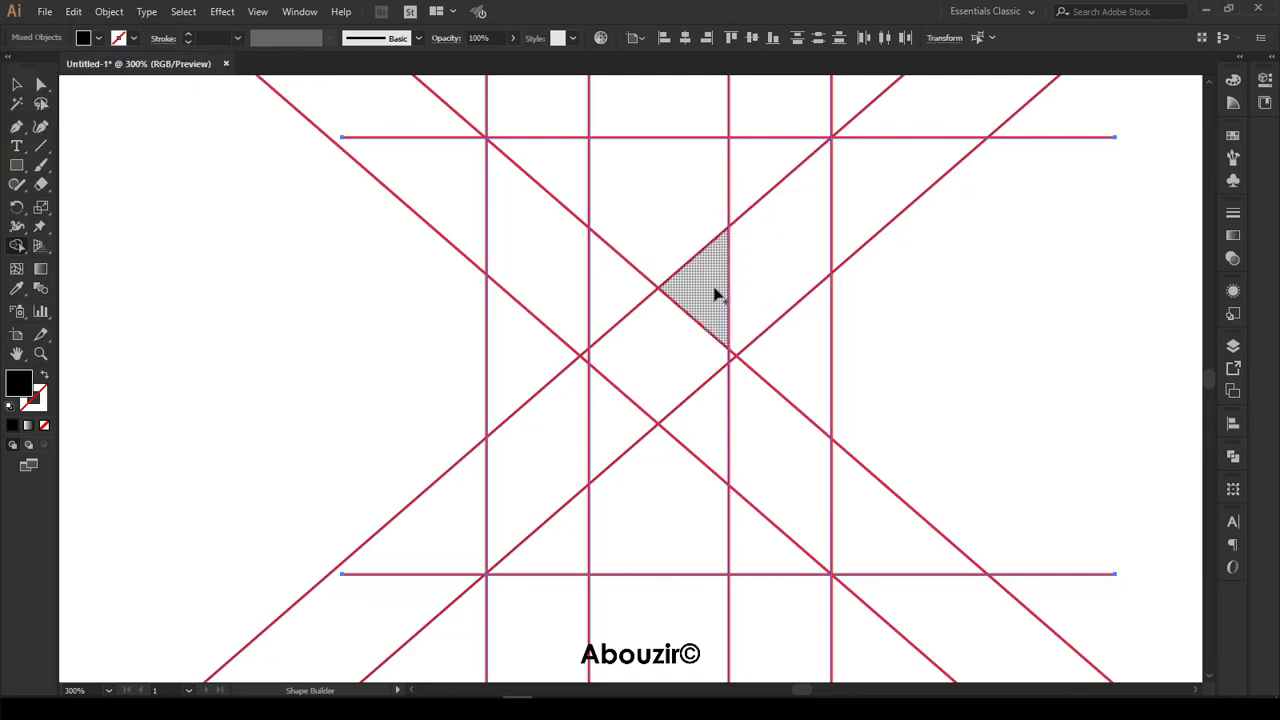
Merge the top regions and the bottom regions into two black triangular shapes.
drag(714, 286, 585, 163)
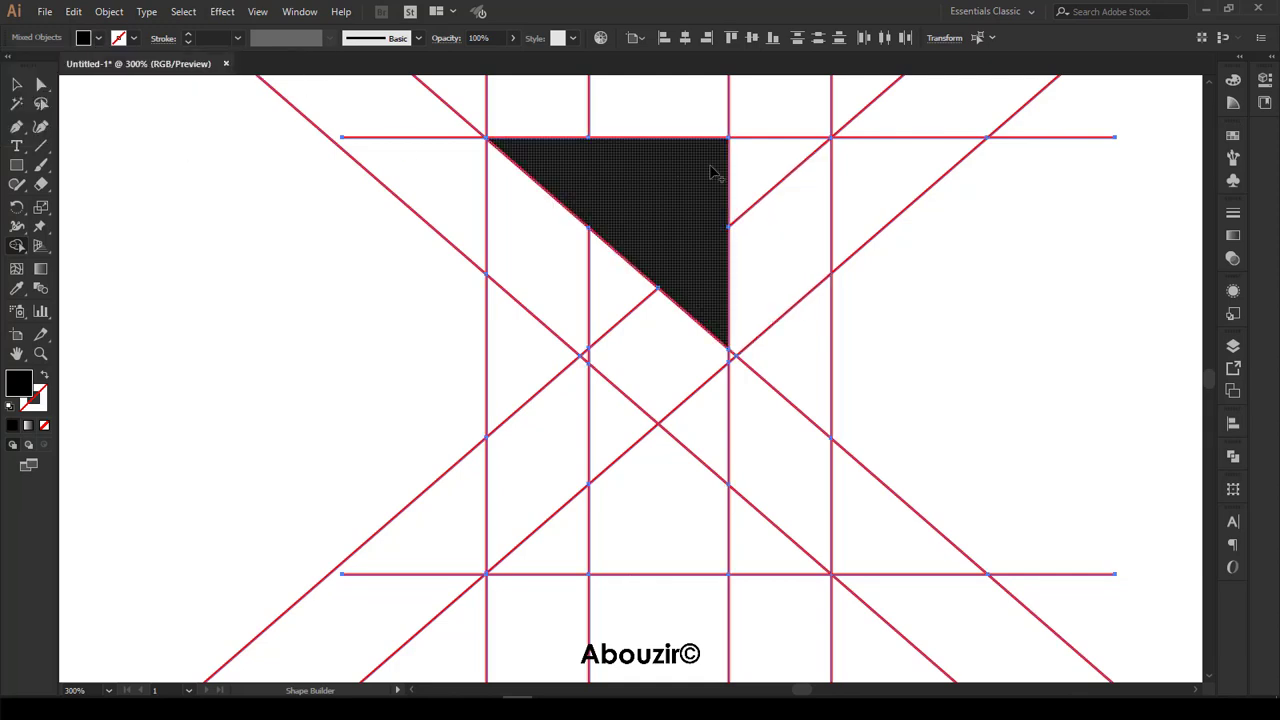
click(762, 172)
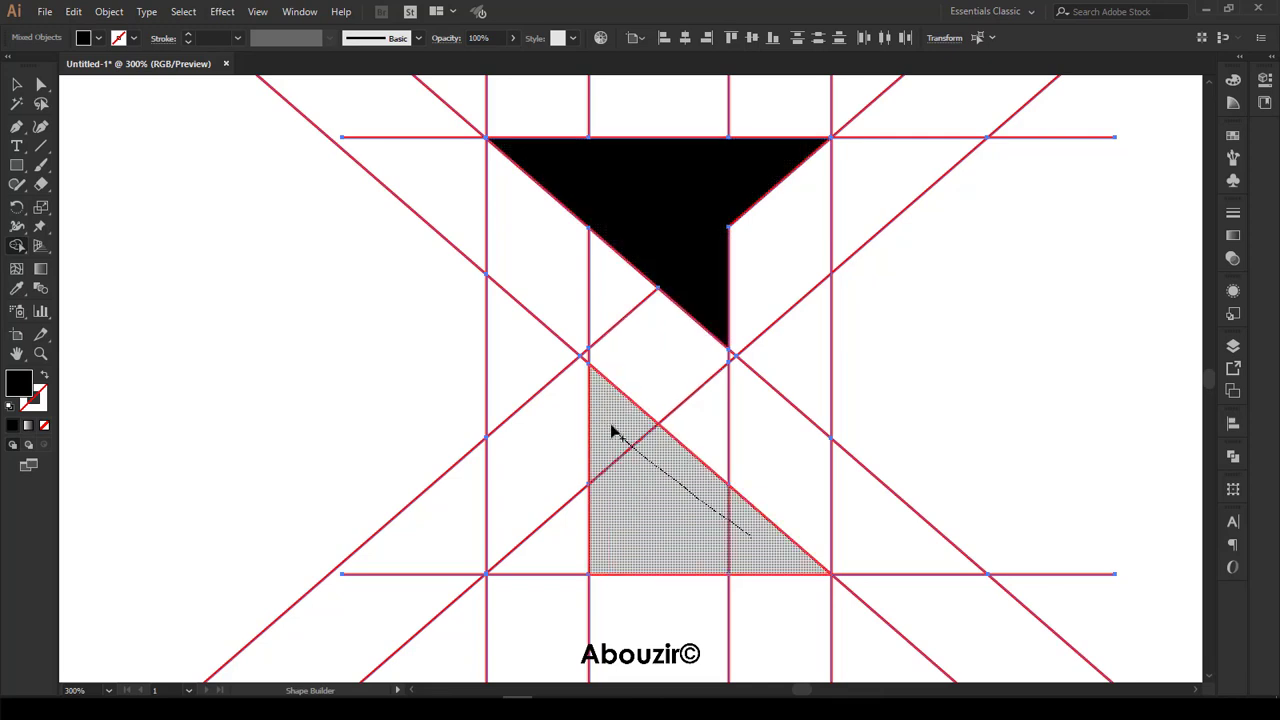
mouse_move(722, 521)
mouse_down()
mouse_move(634, 494)
mouse_move(565, 546)
mouse_up()
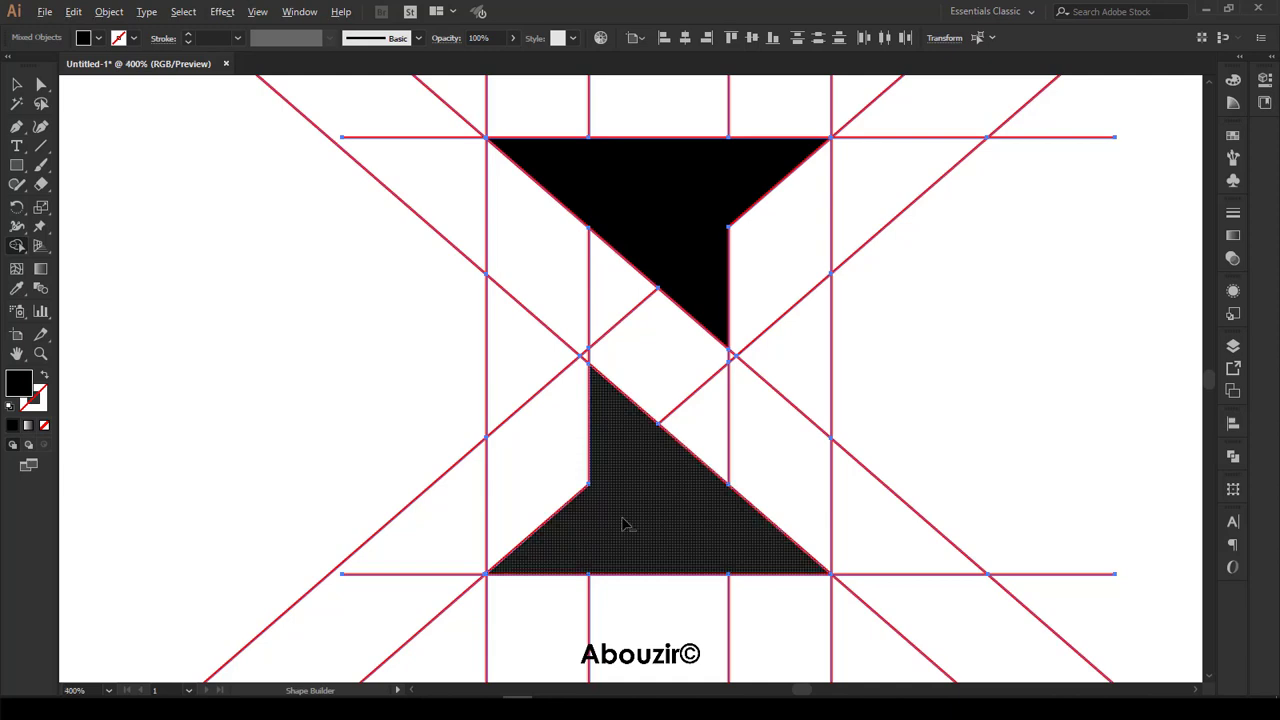
scroll(622, 523, up, 1)
scroll(622, 523, down, 1)
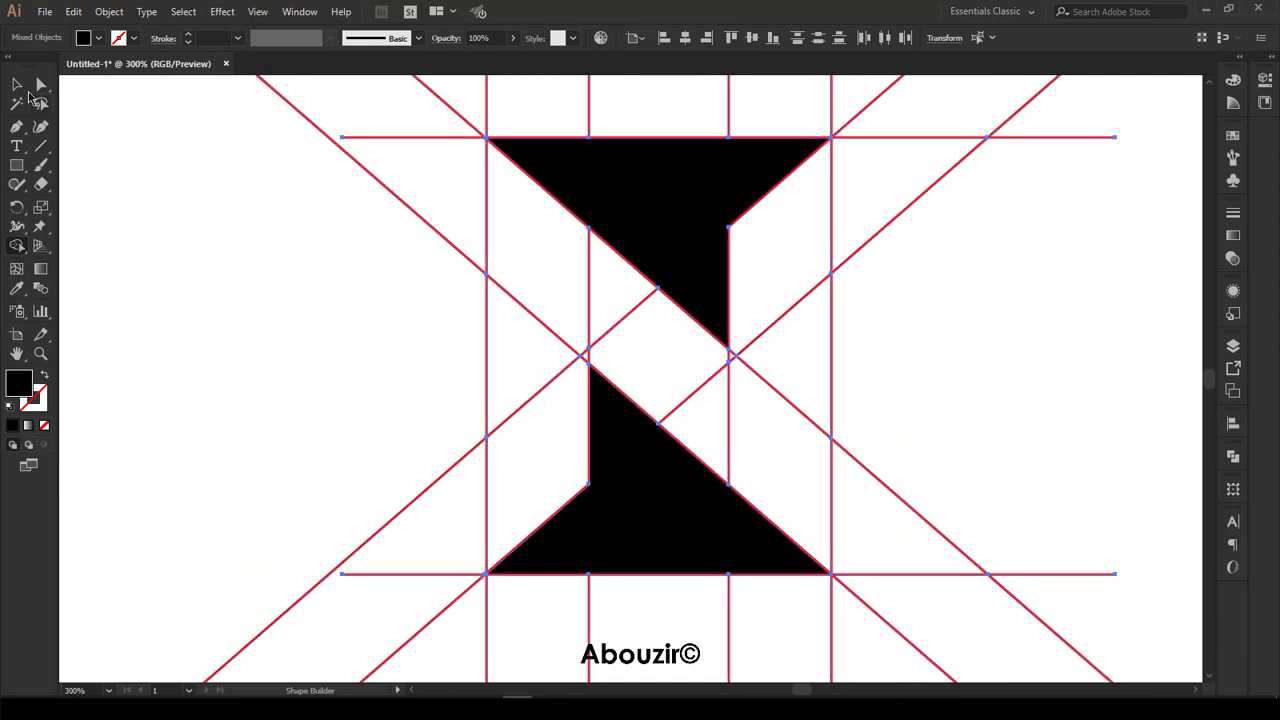
click(18, 85)
Copy the two black shapes to the clipboard and delete them.
click(514, 351)
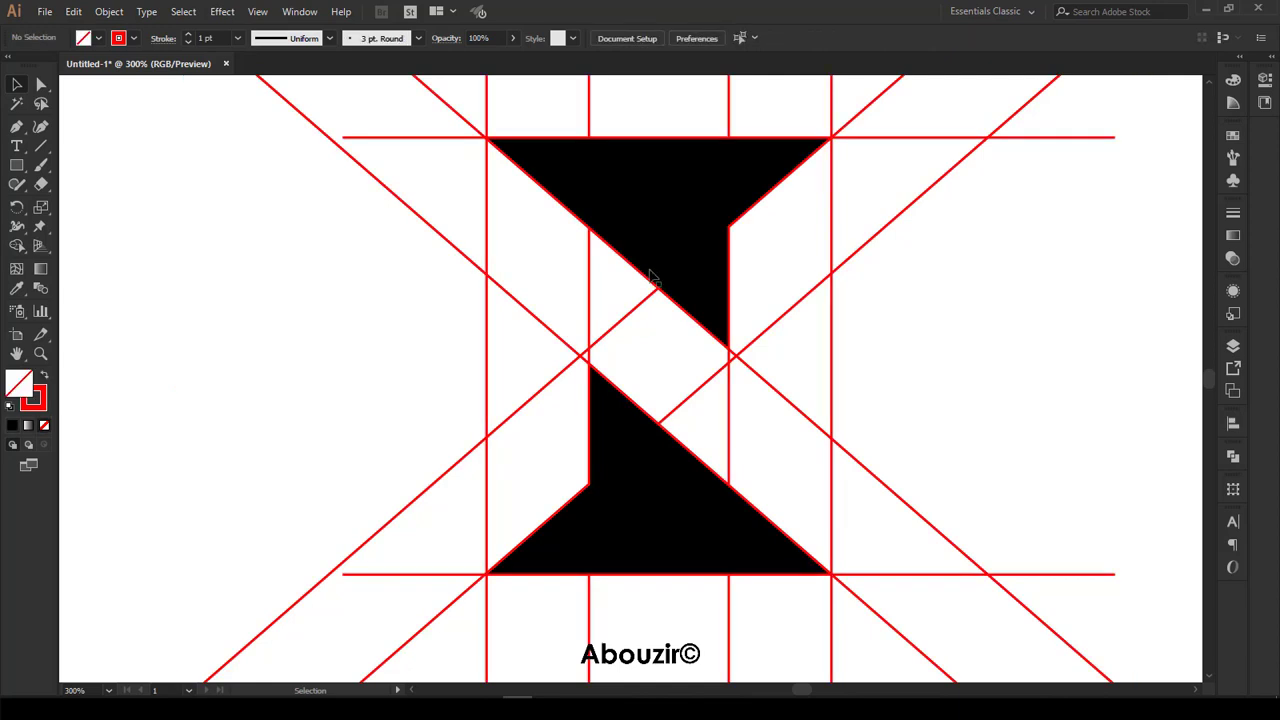
click(688, 208)
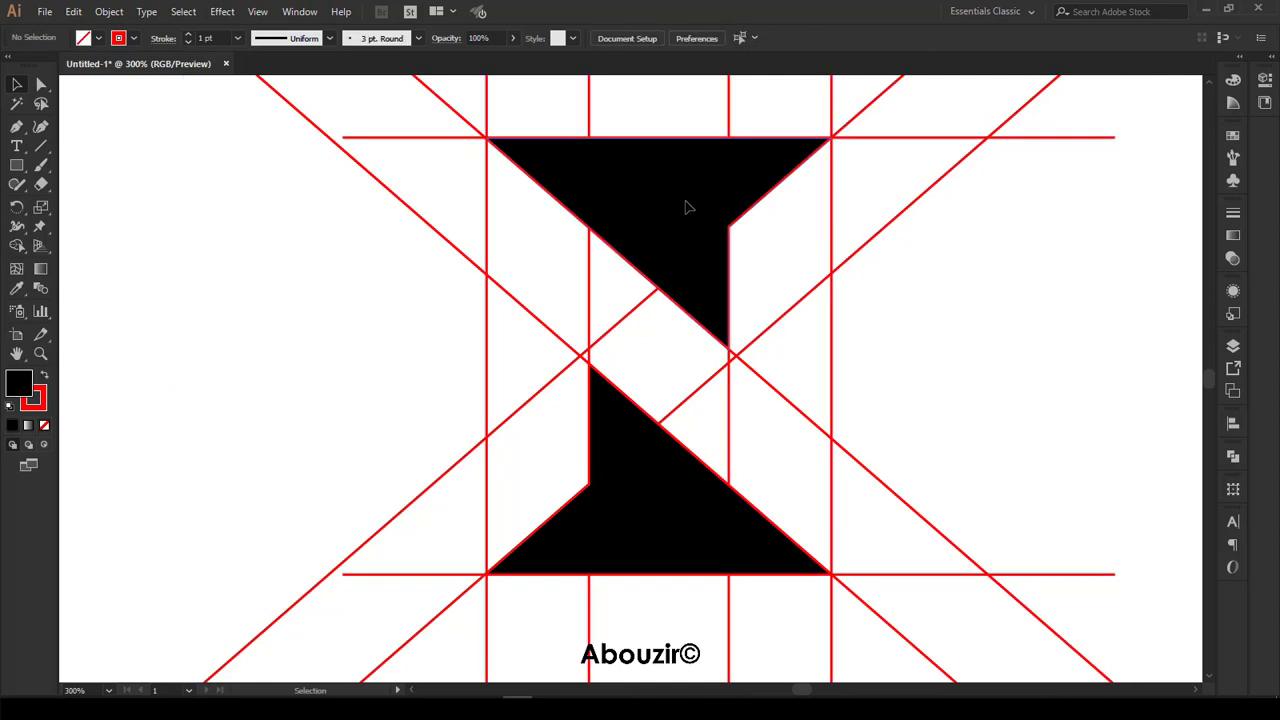
click(73, 11)
click(100, 84)
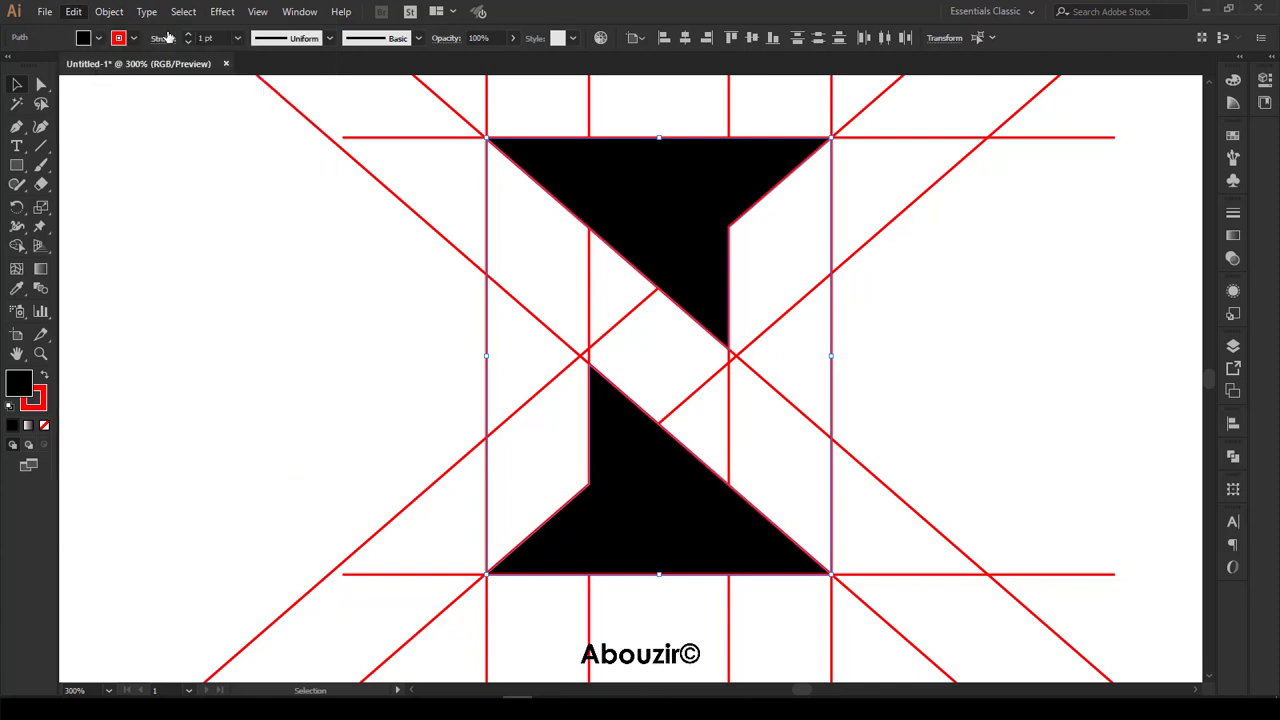
key(Delete)
Delete all construction lines, fit the artboard in the window, and paste the black shapes back.
click(183, 11)
click(197, 30)
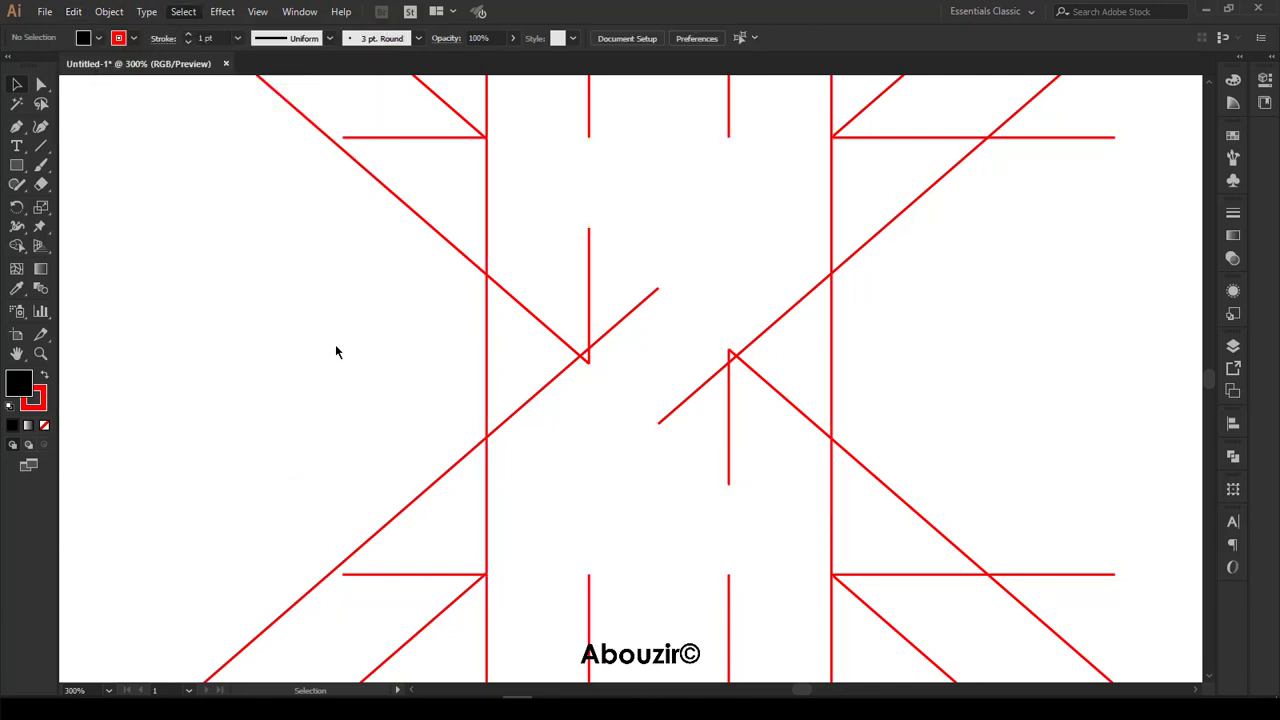
key(Delete)
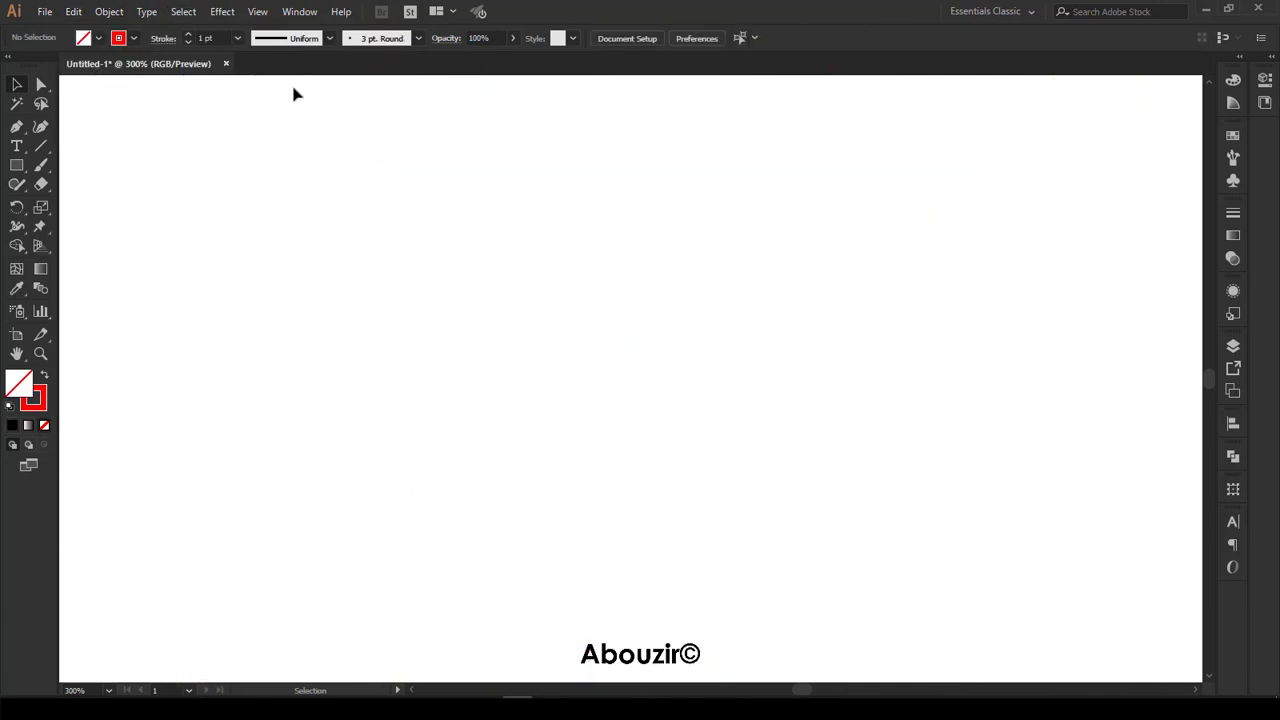
click(257, 11)
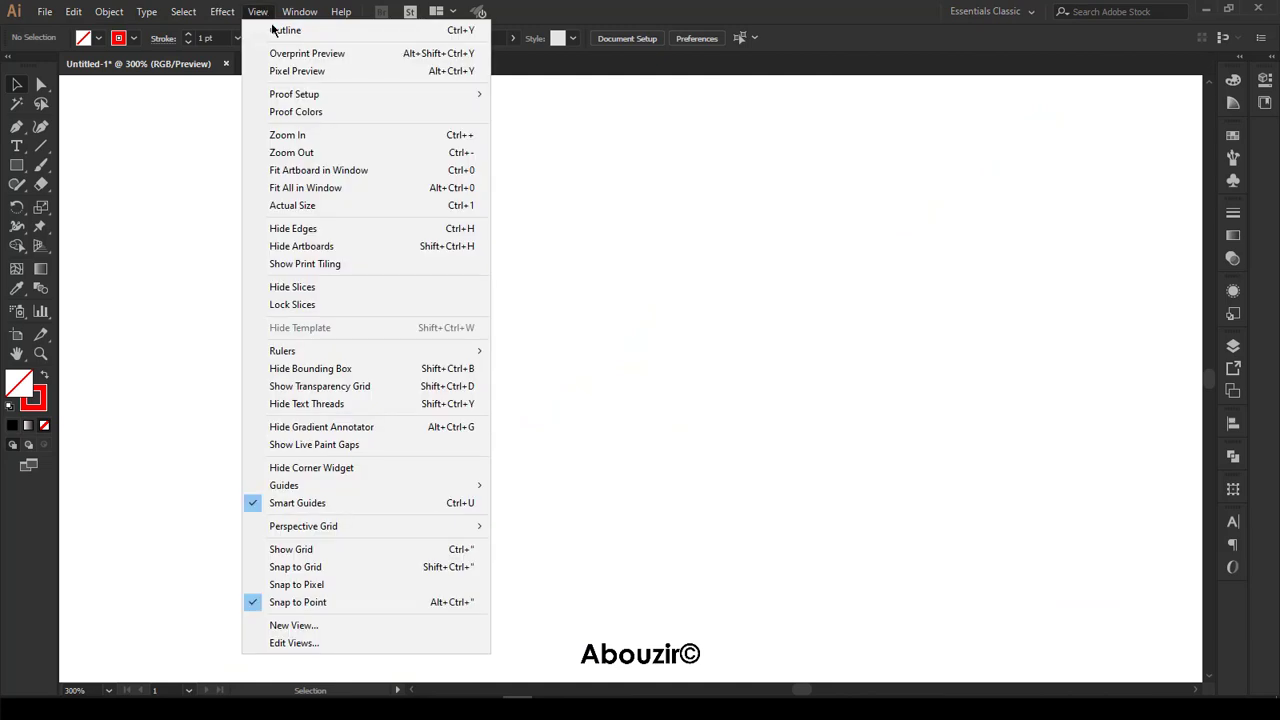
click(328, 170)
click(74, 12)
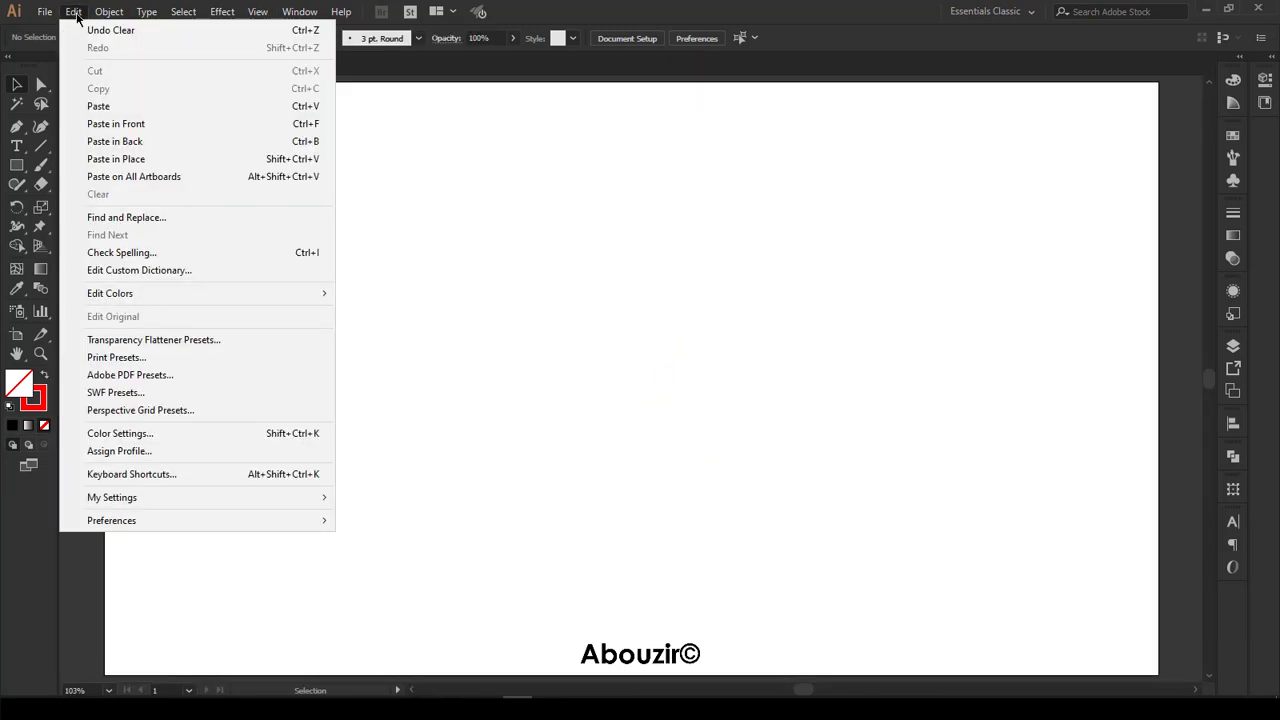
click(97, 115)
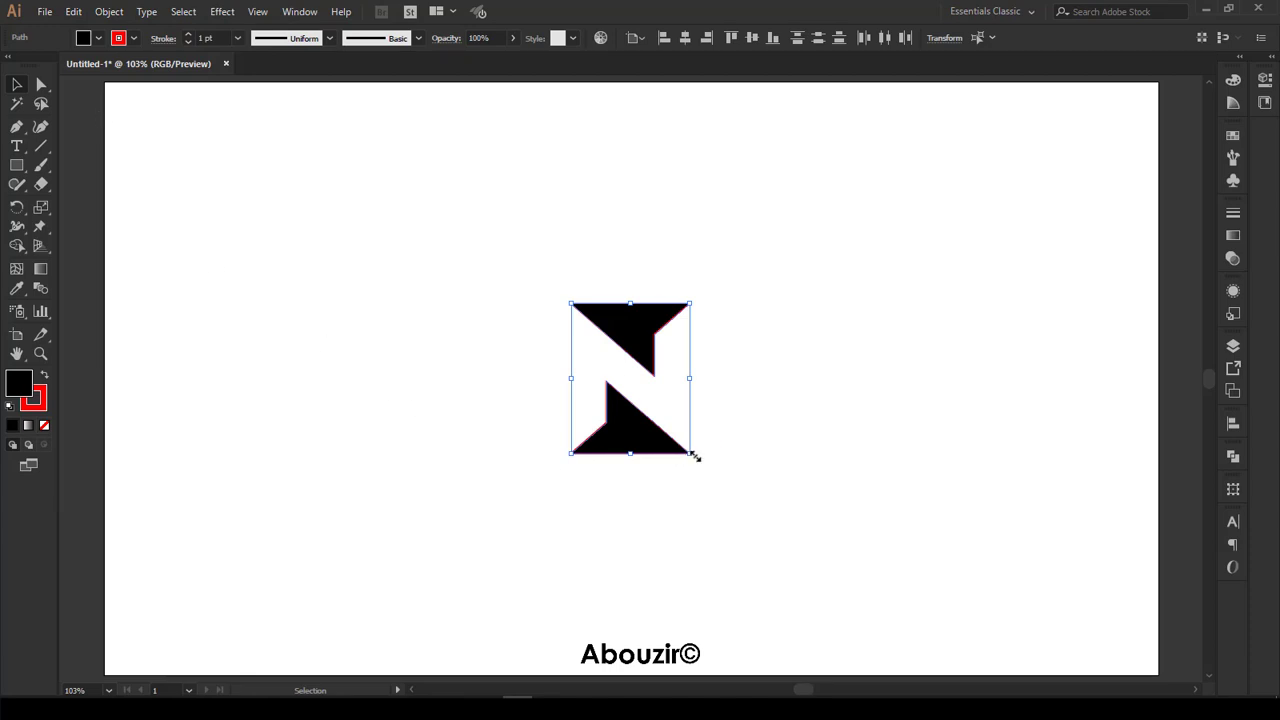
Scale up the two black N halves proportionally and set their stroke to None.
drag(693, 455, 720, 484)
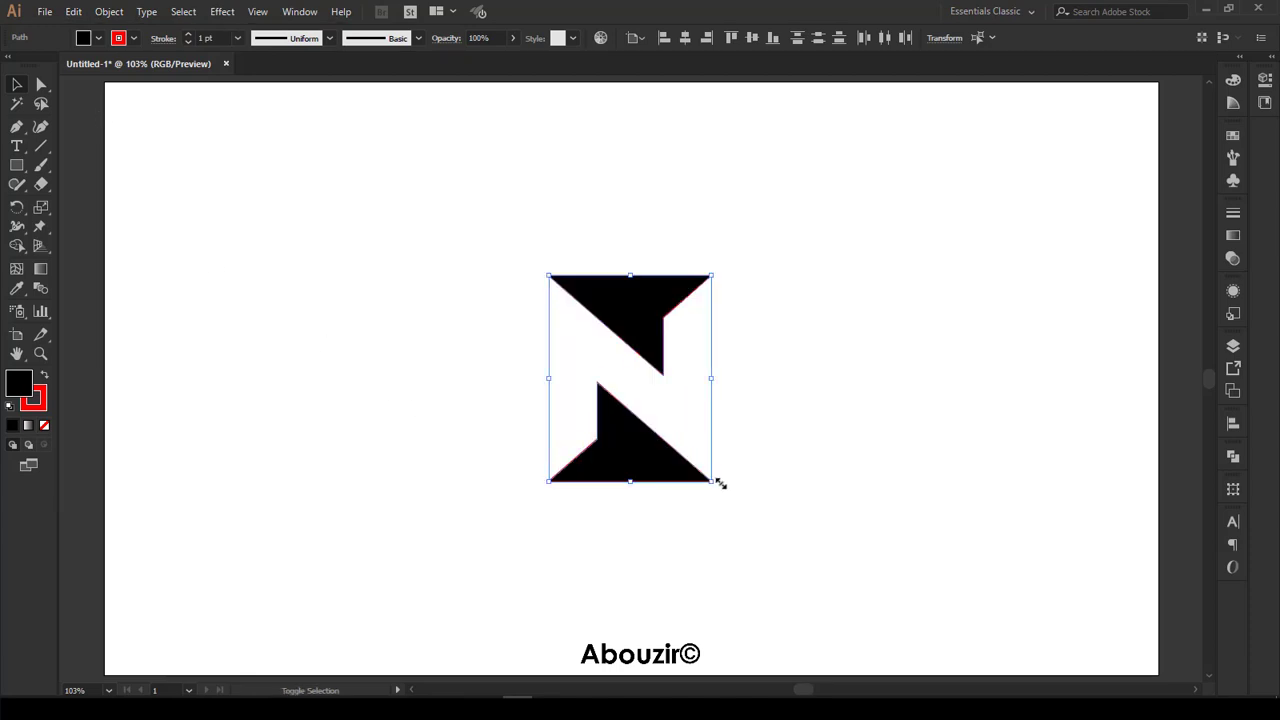
click(44, 426)
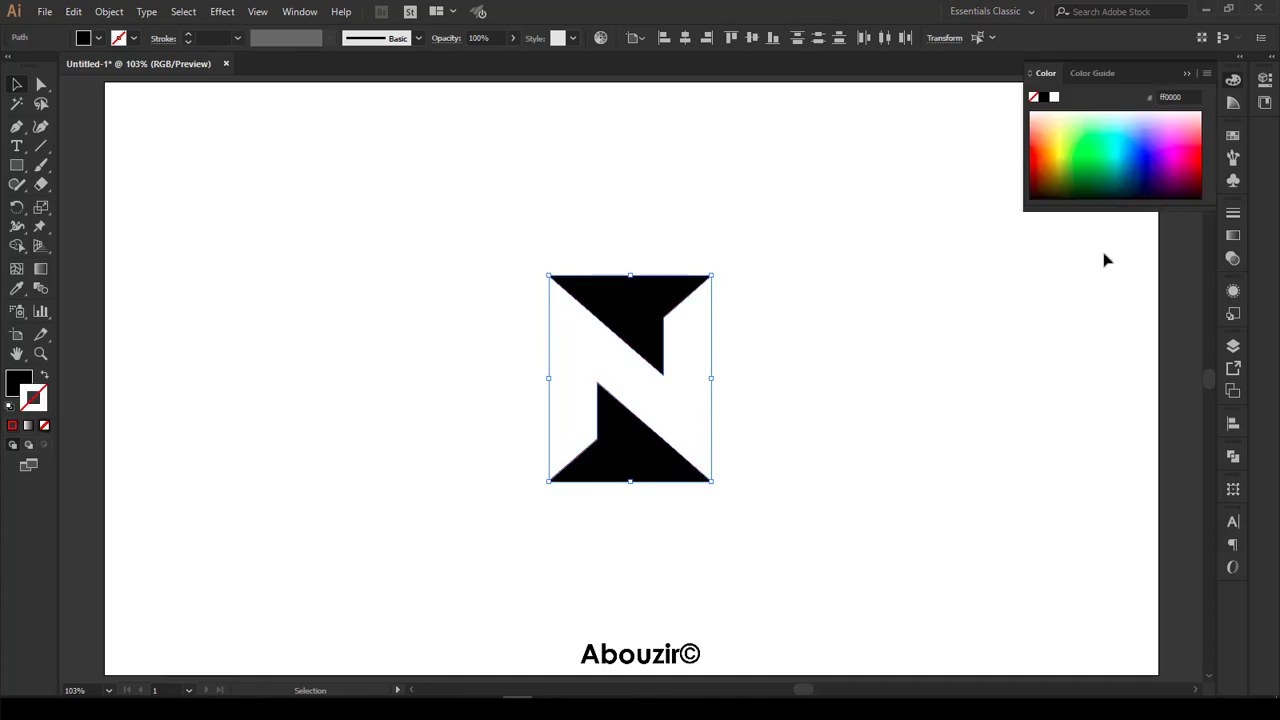
click(1187, 73)
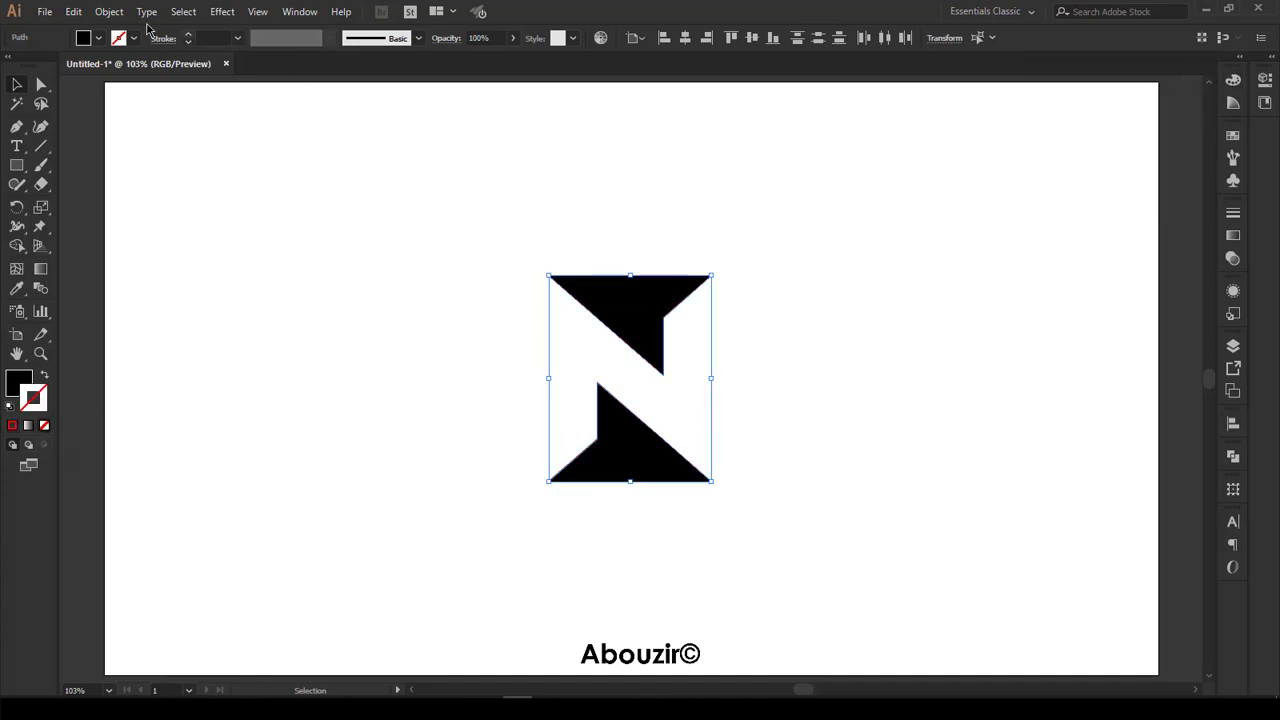
Group the two black halves into one N logo, then deselect and zoom in.
click(109, 11)
click(130, 71)
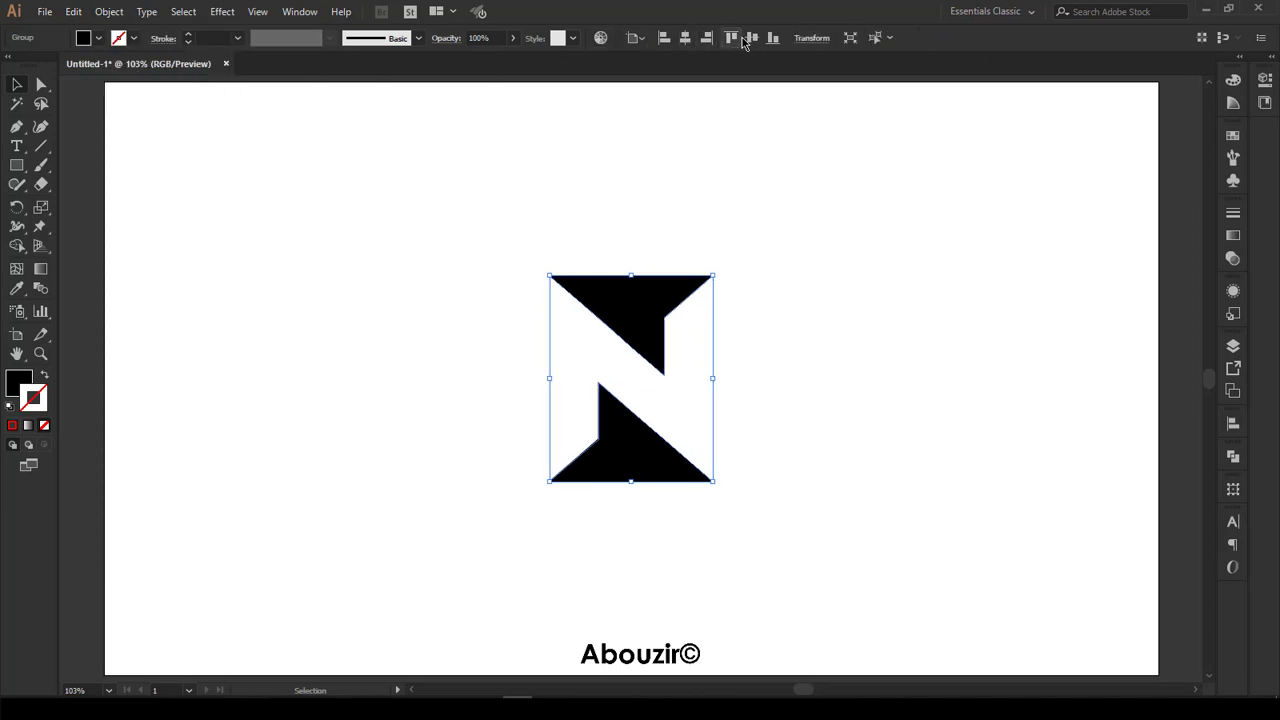
click(816, 343)
key(ctrl+plus)
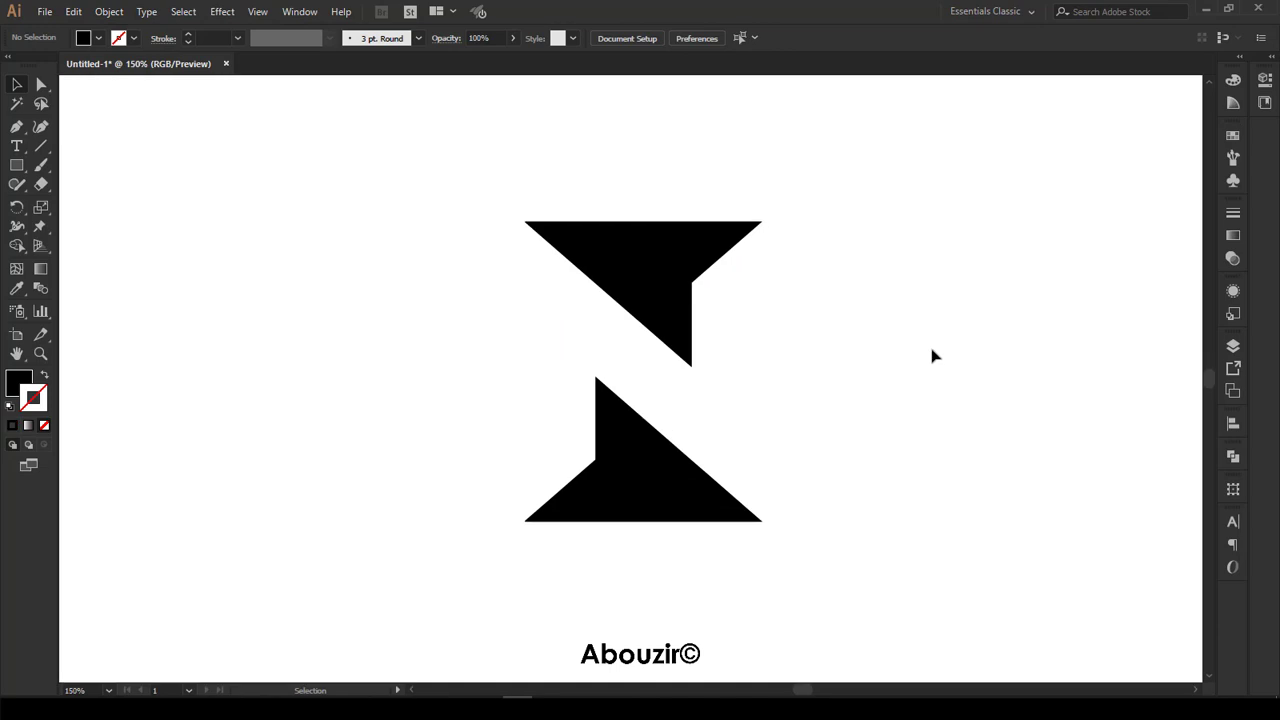